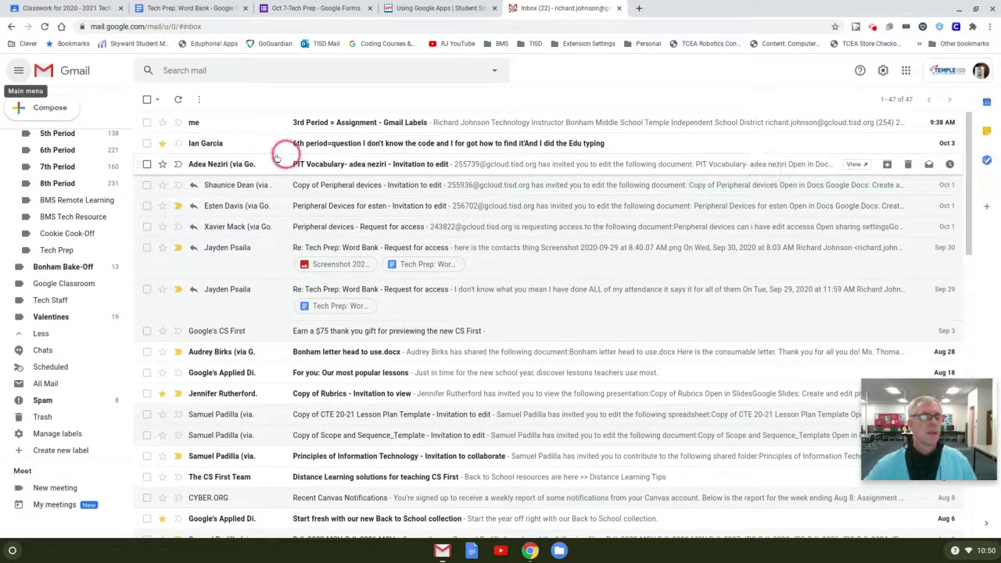
Step: Collapse the main menu and expand it back to the full label list, and hide and reshow the add-on side panel
click(74, 72)
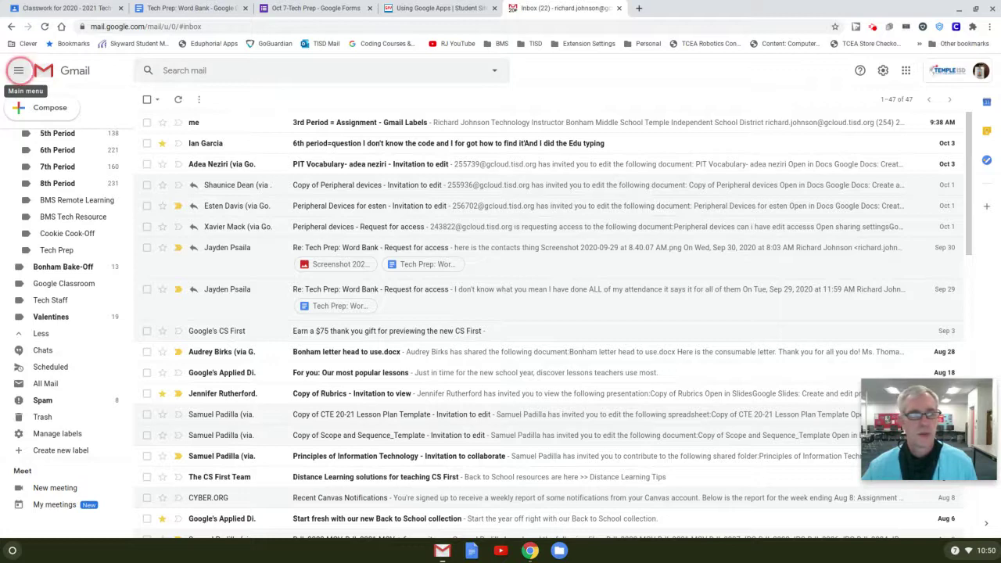
click(18, 71)
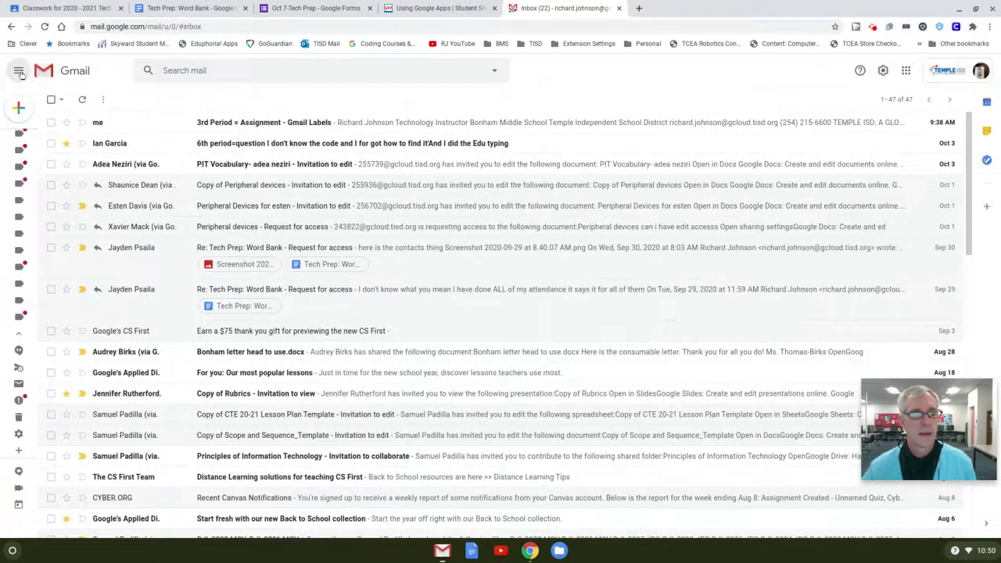
mouse_move(24, 184)
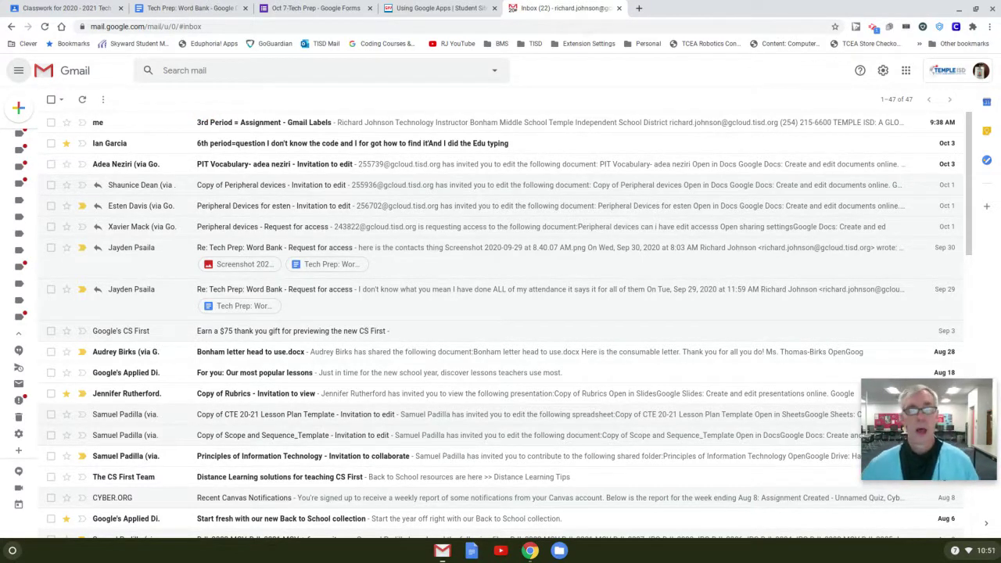
click(18, 72)
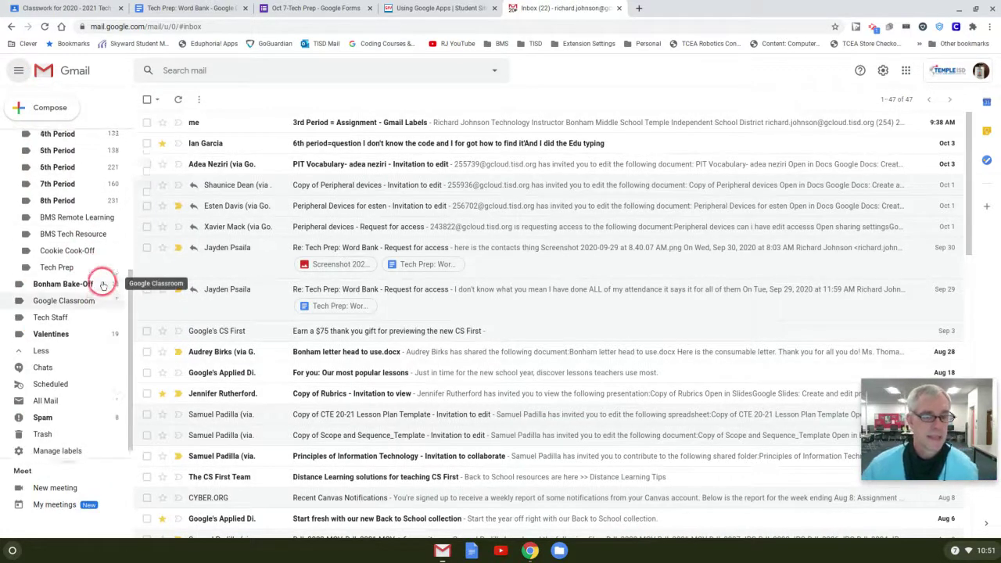
scroll(102, 250, up, 1)
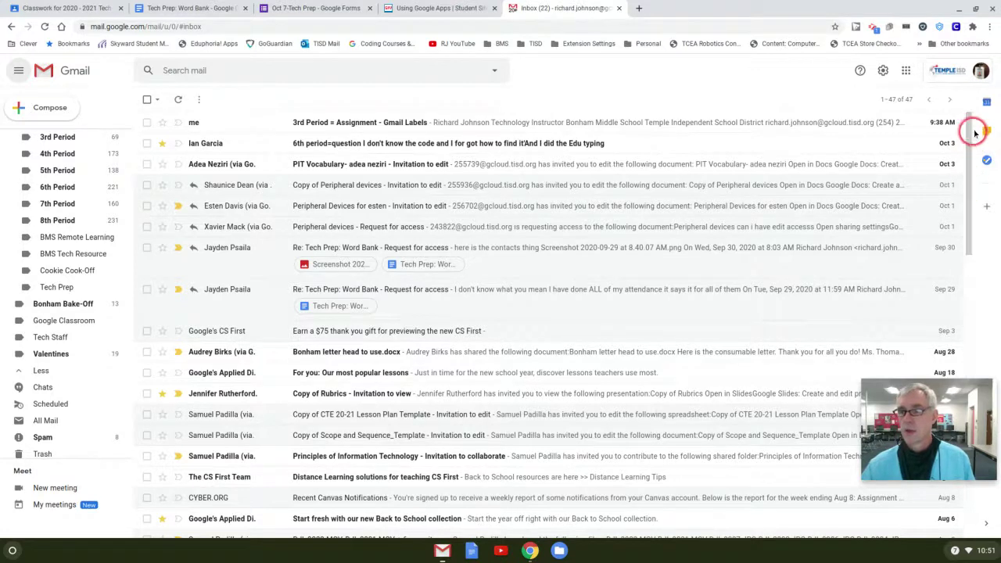
click(983, 526)
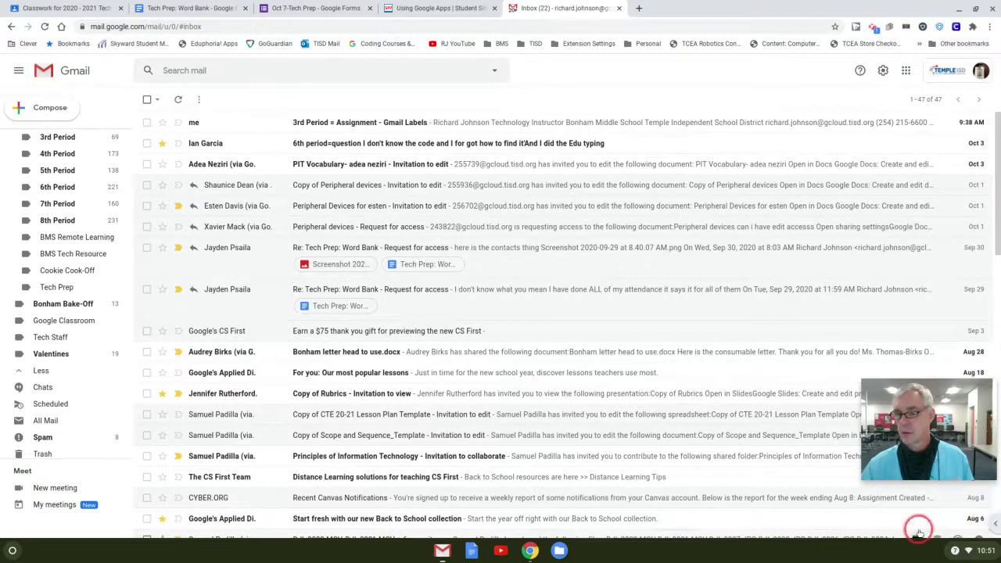
click(989, 525)
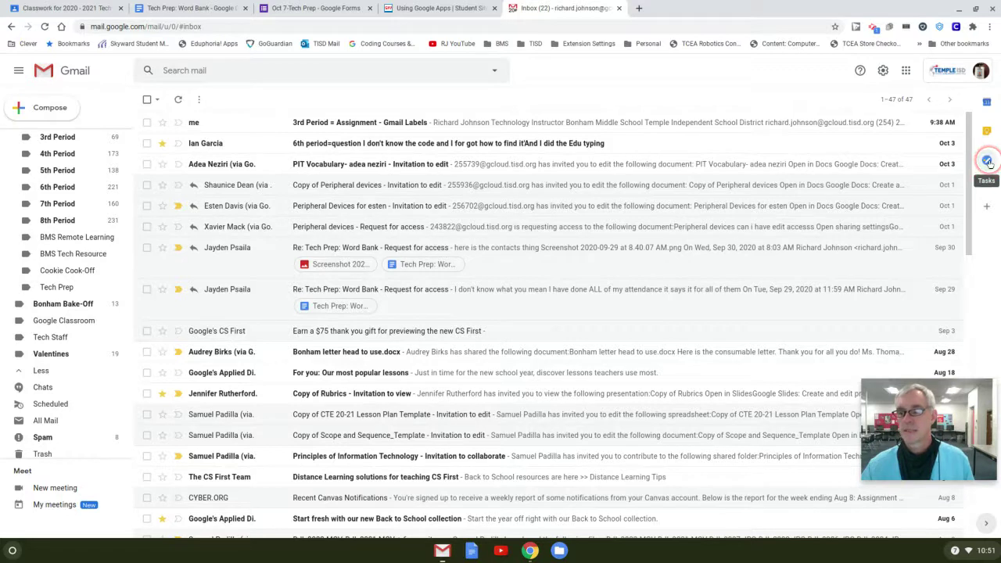
Step: Open Tasks beside the inbox and add a task titled "Home Chores" to the My Tasks list
click(987, 161)
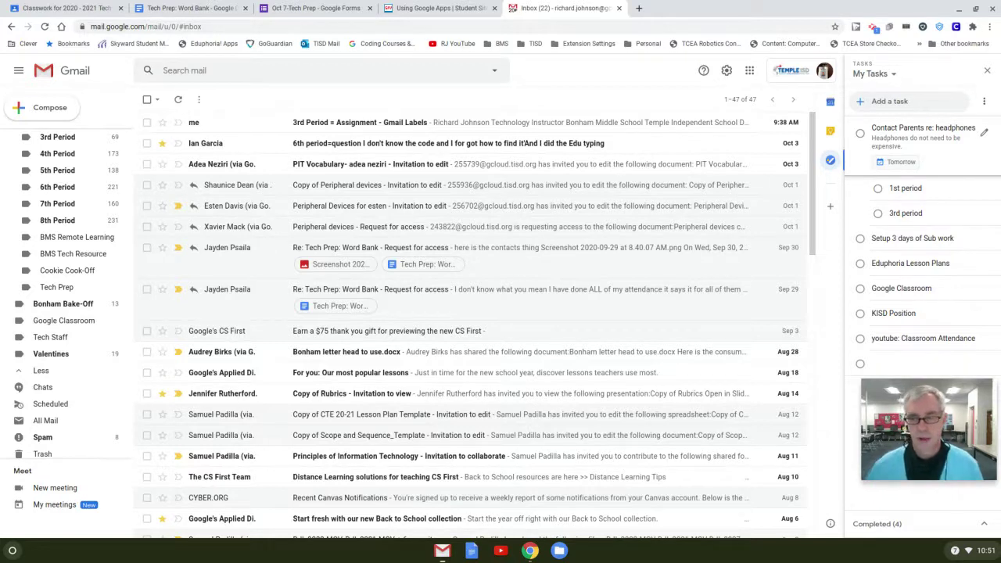
click(887, 103)
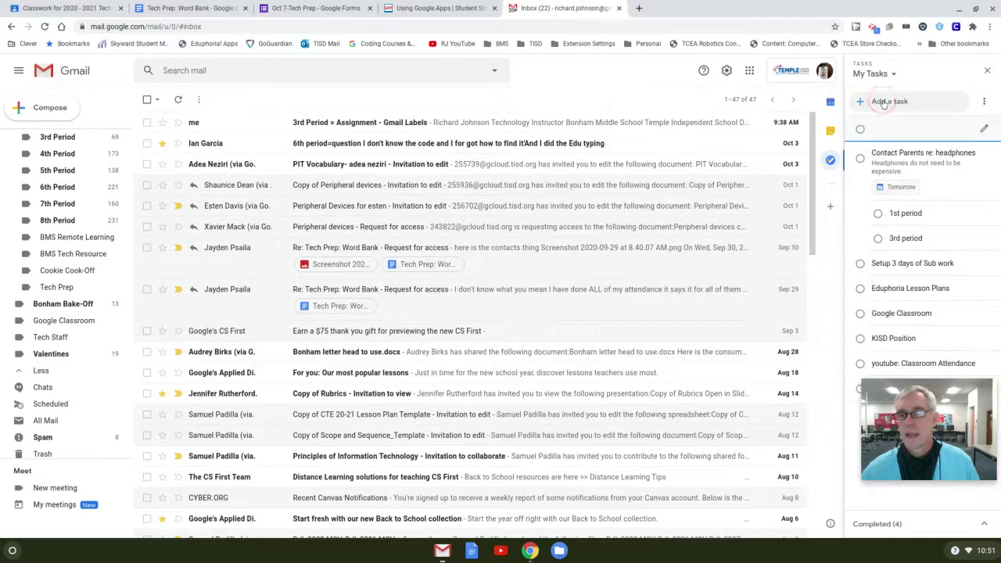
click(922, 110)
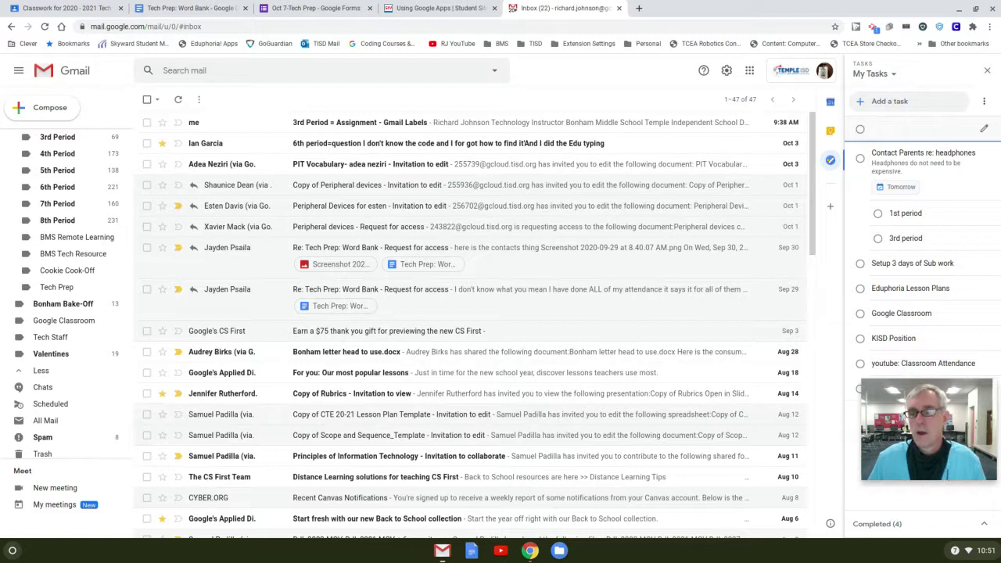
text(Home)
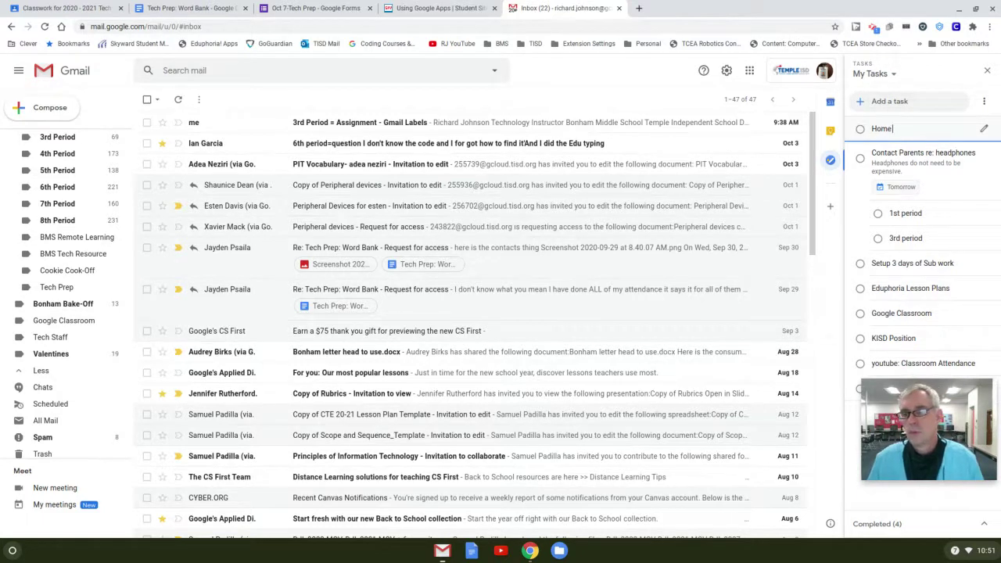
text( Chores)
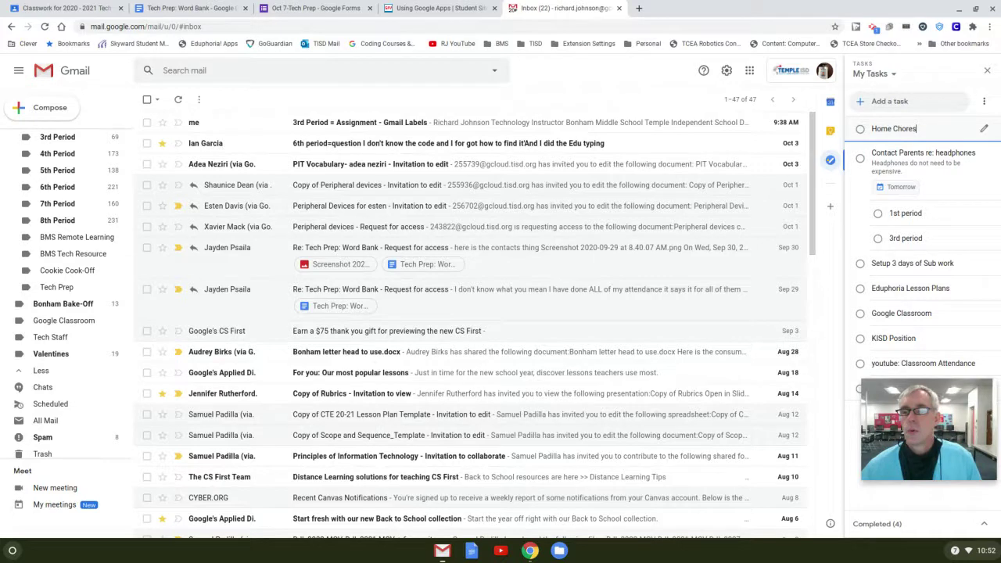
Step: Add the details text "Things to do this afternoon." to the Home Chores task, keeping it in the My Tasks list
click(983, 132)
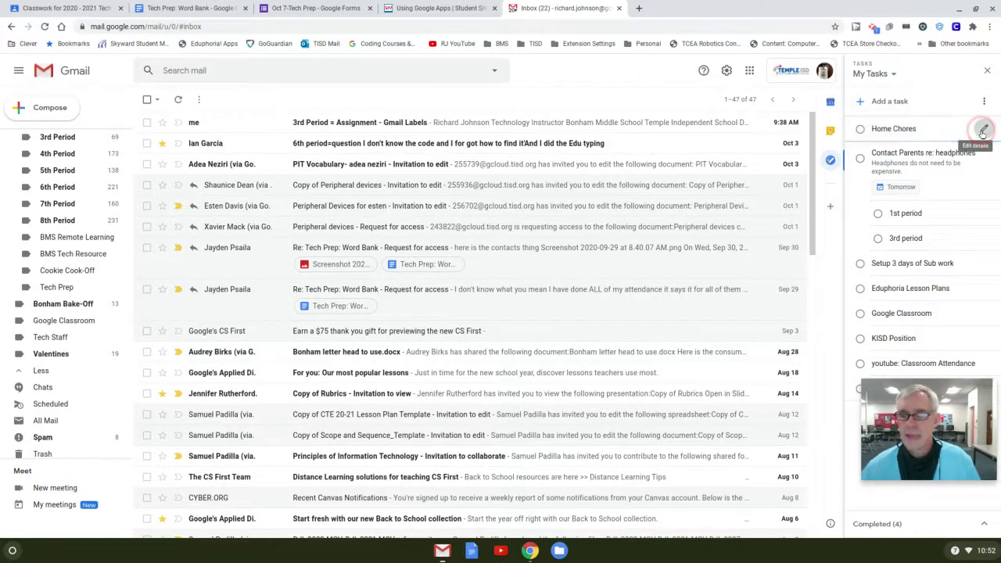
click(964, 133)
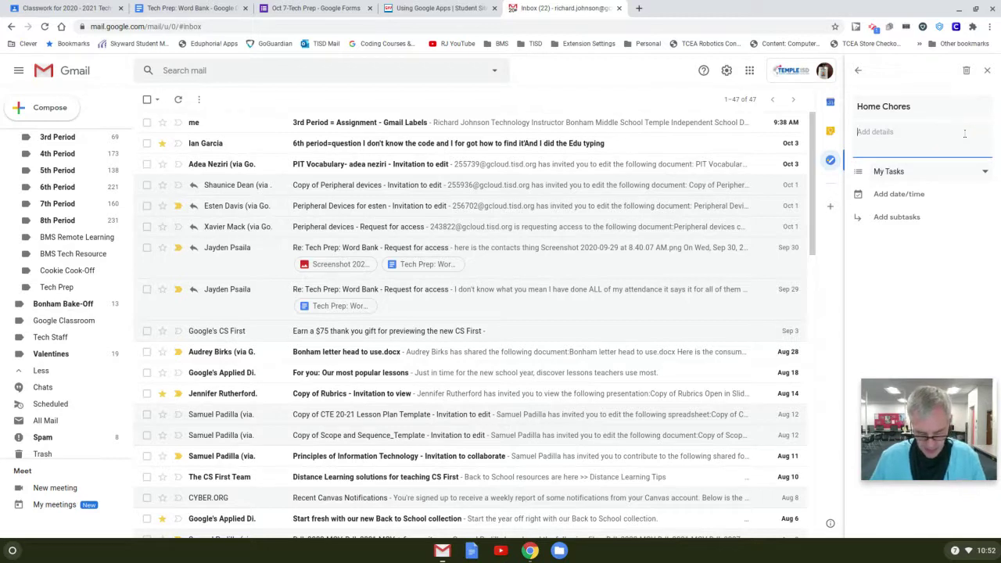
text(Thing)
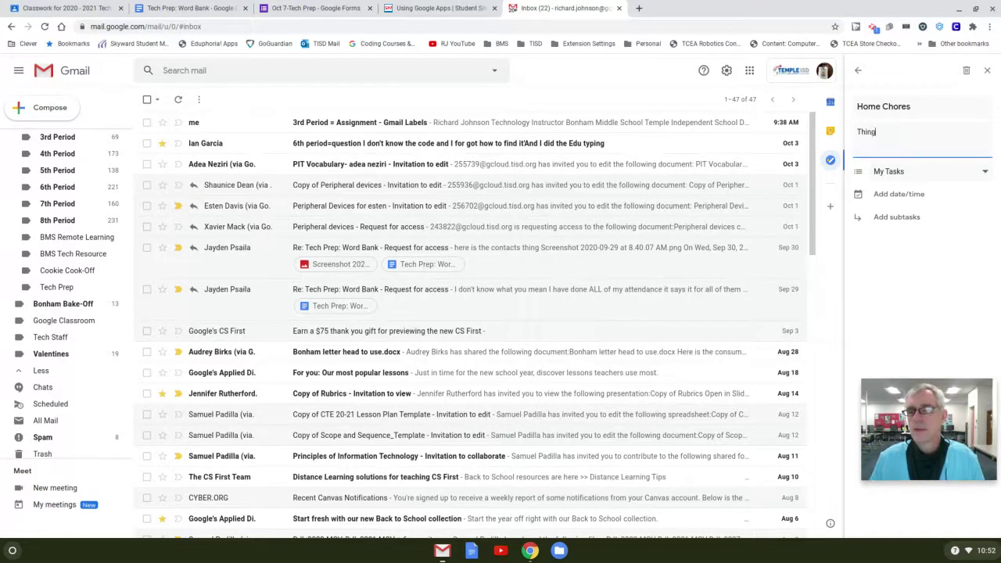
text(s to do)
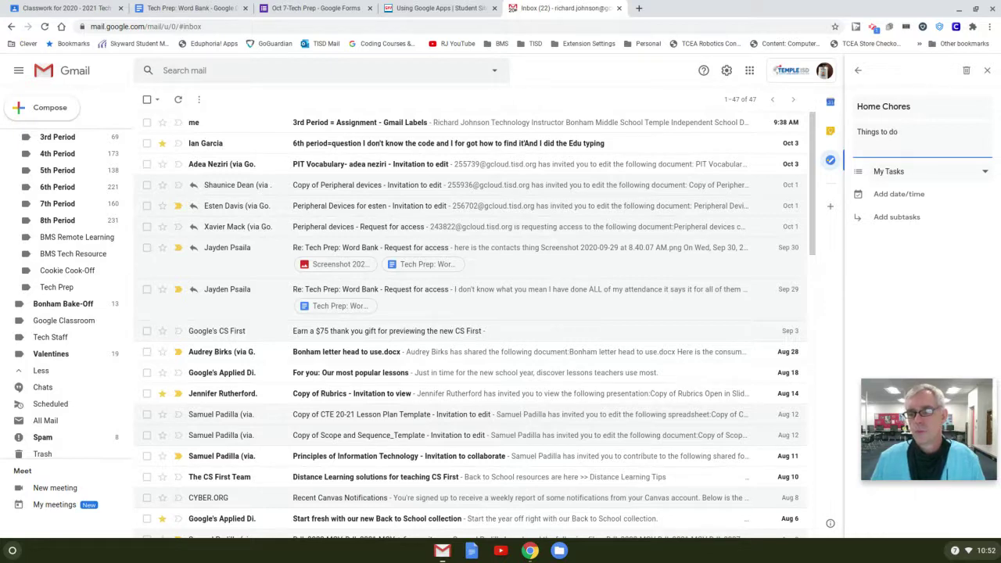
text( this)
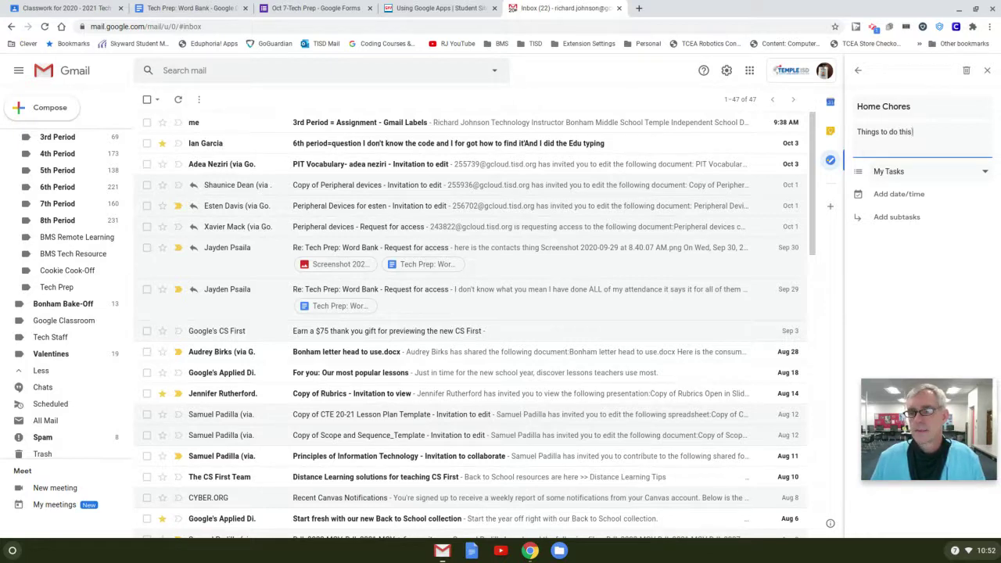
text( aft)
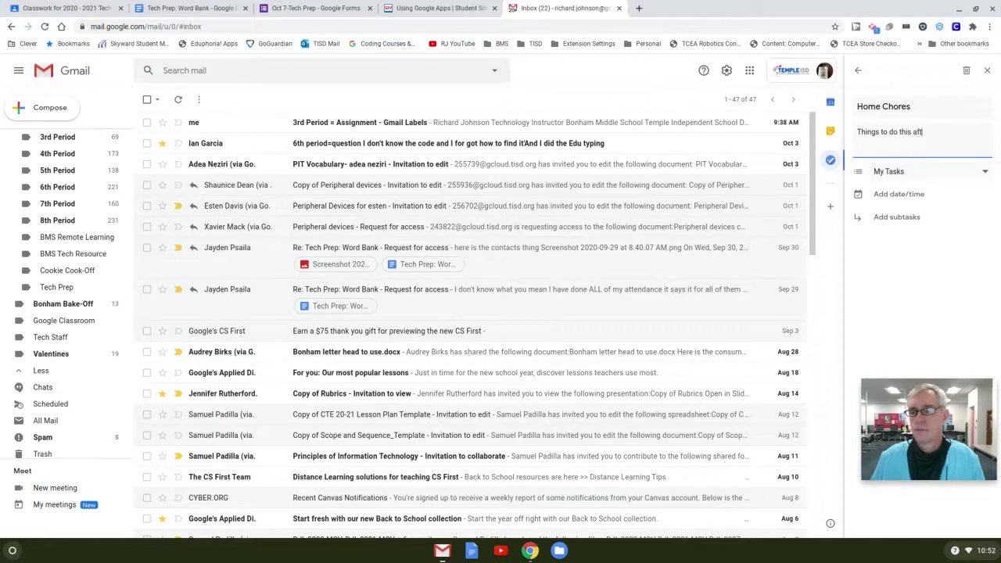
text(ernoon)
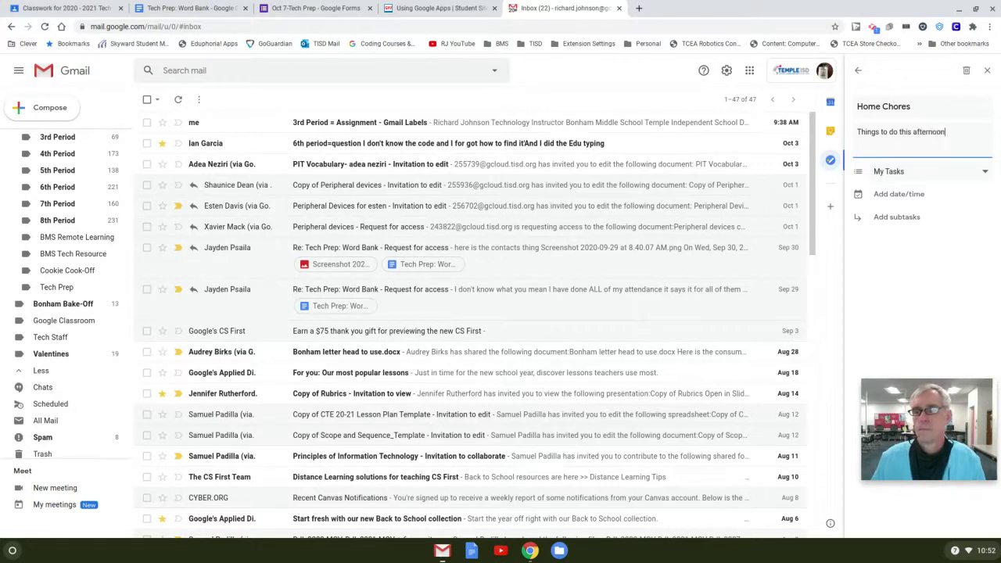
text(.)
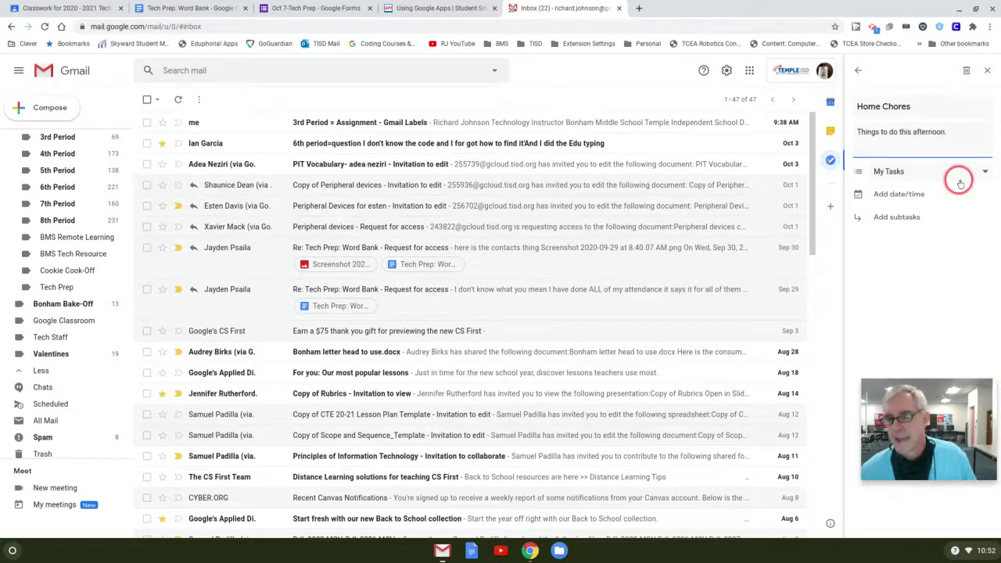
click(952, 178)
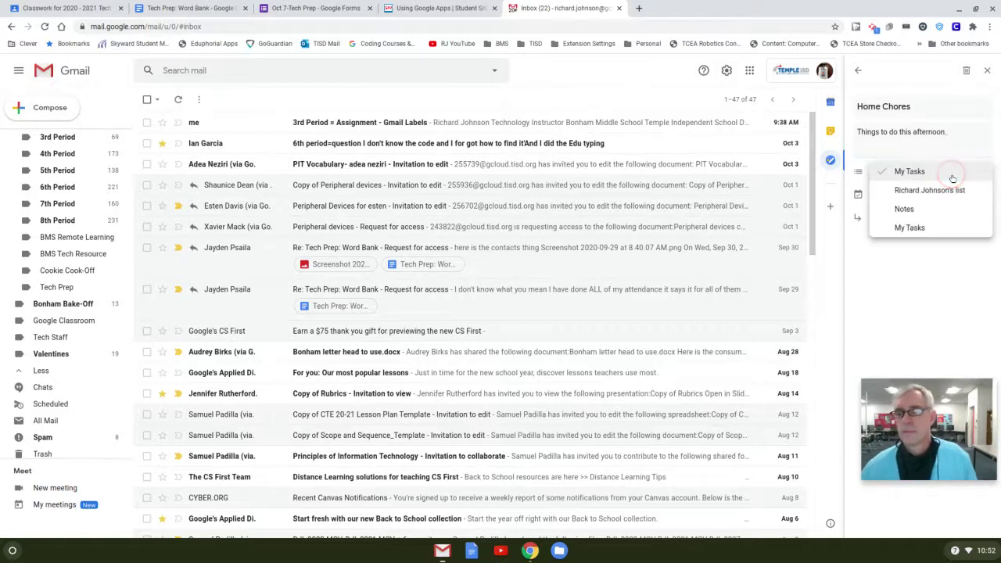
click(902, 292)
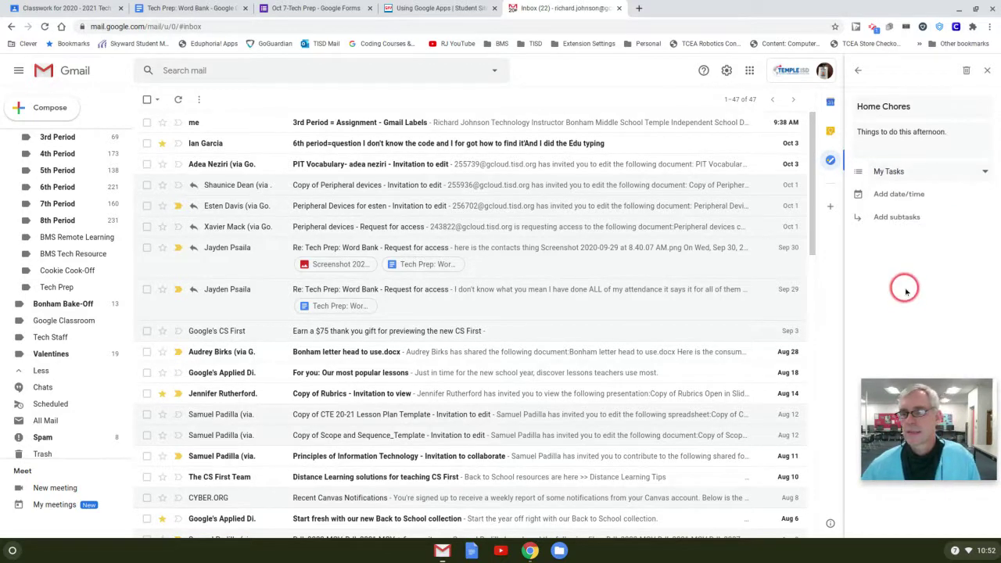
Step: Add the subtasks "Wash Dishes" and "Clean my room" to the Home Chores task
click(891, 217)
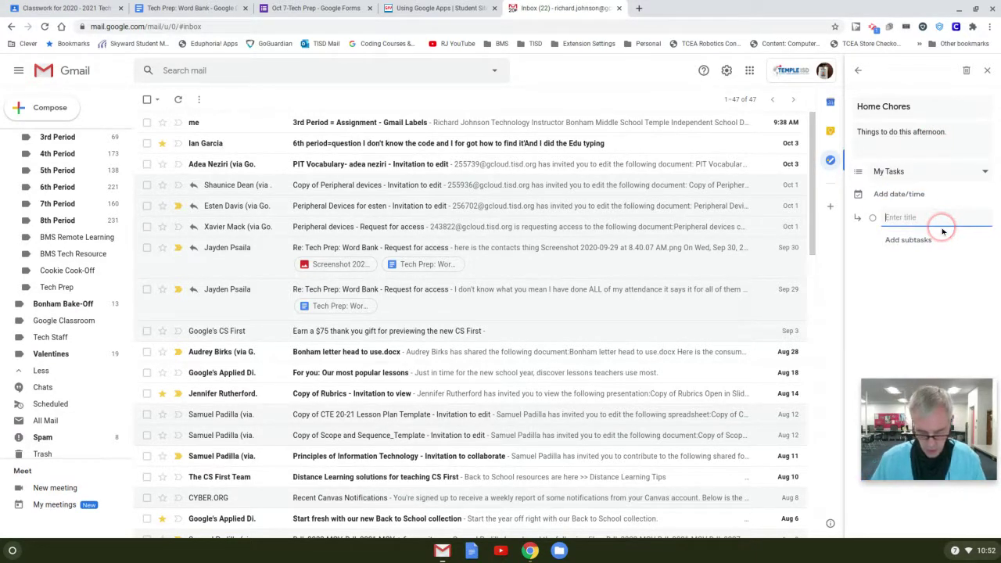
text(Wa)
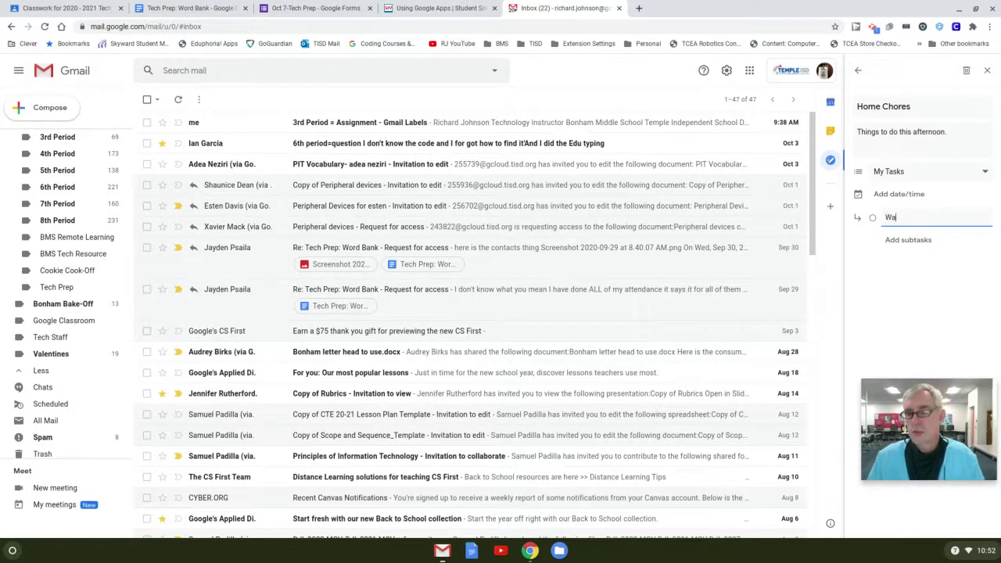
text(sh Dishes)
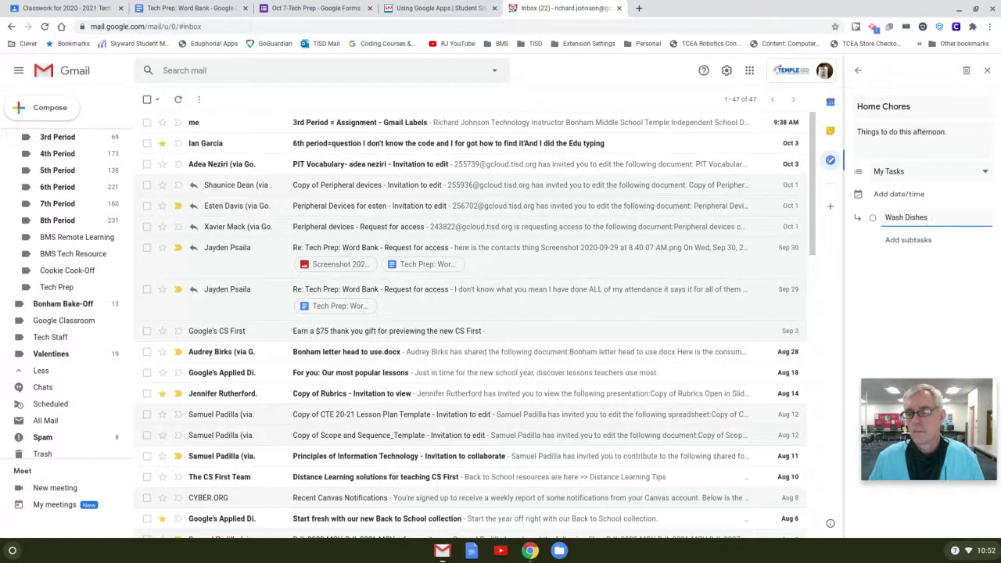
key(Return)
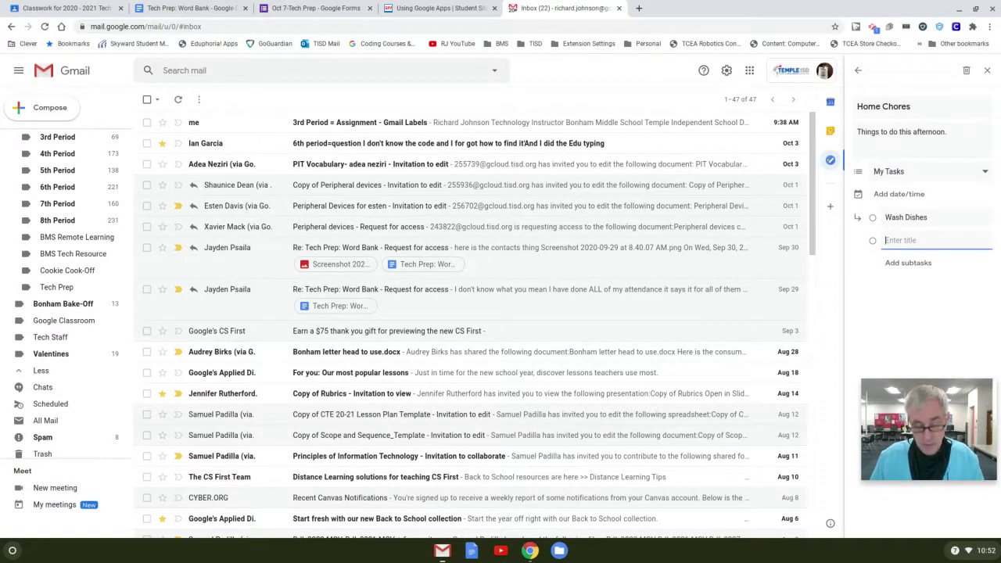
text(Clean)
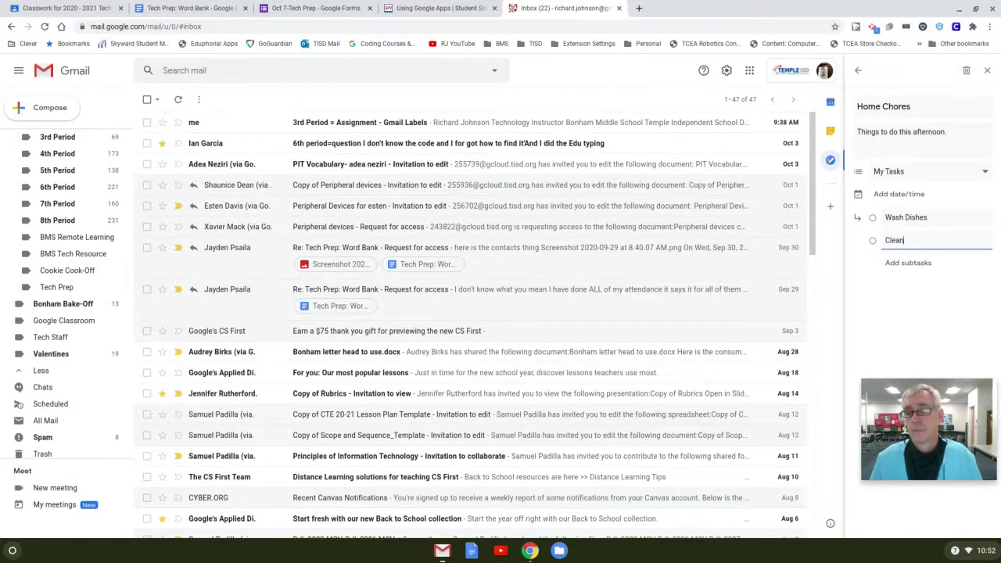
text( my room)
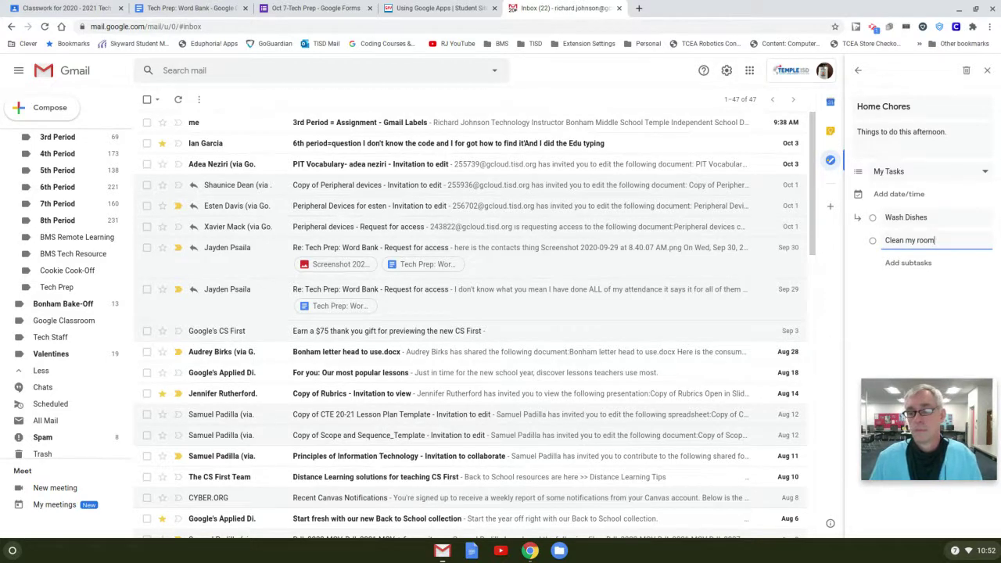
key(Return)
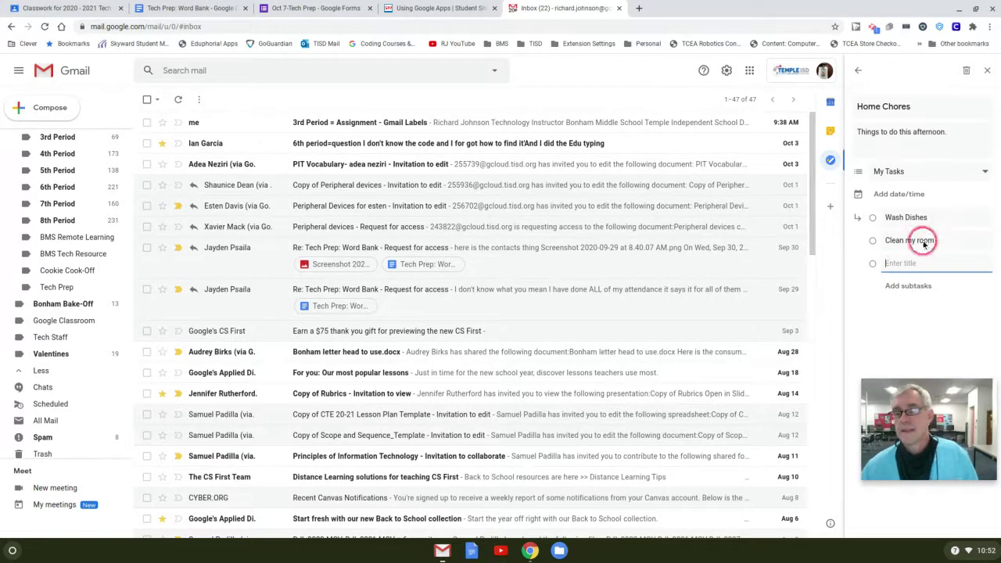
Step: Add a third subtask "Fold Clothes" below "Clean my room", with an extra blank subtask line under it
click(907, 286)
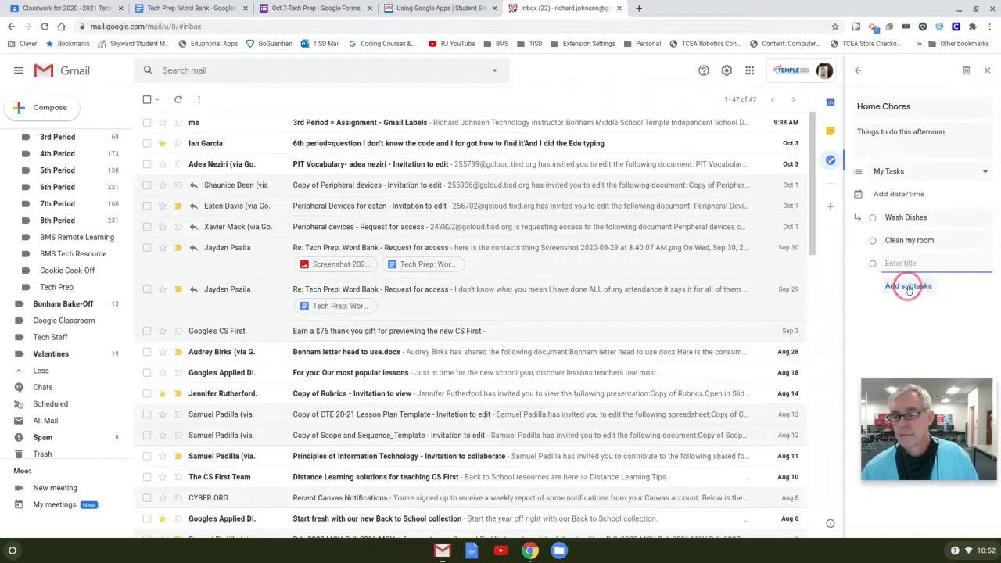
click(919, 240)
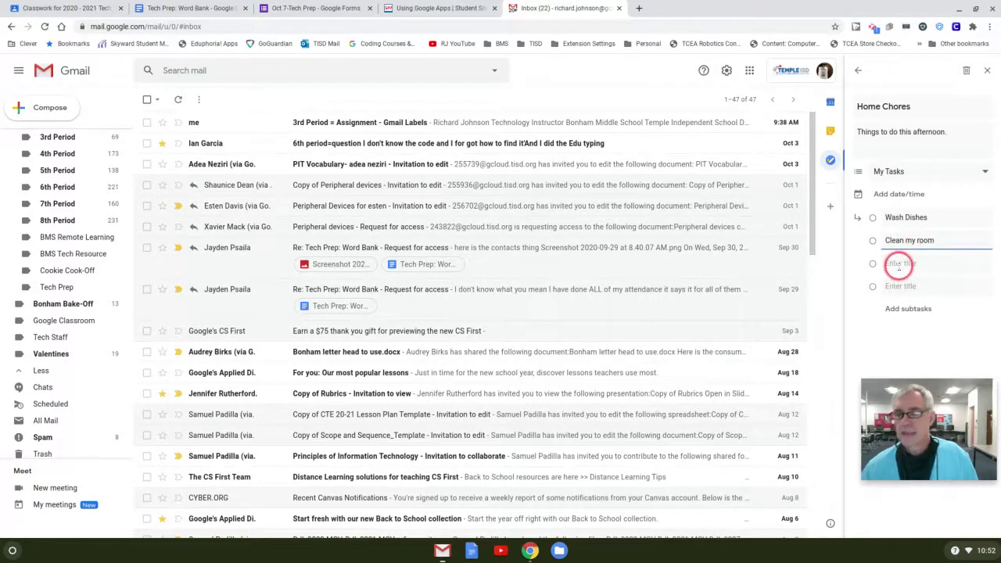
click(899, 265)
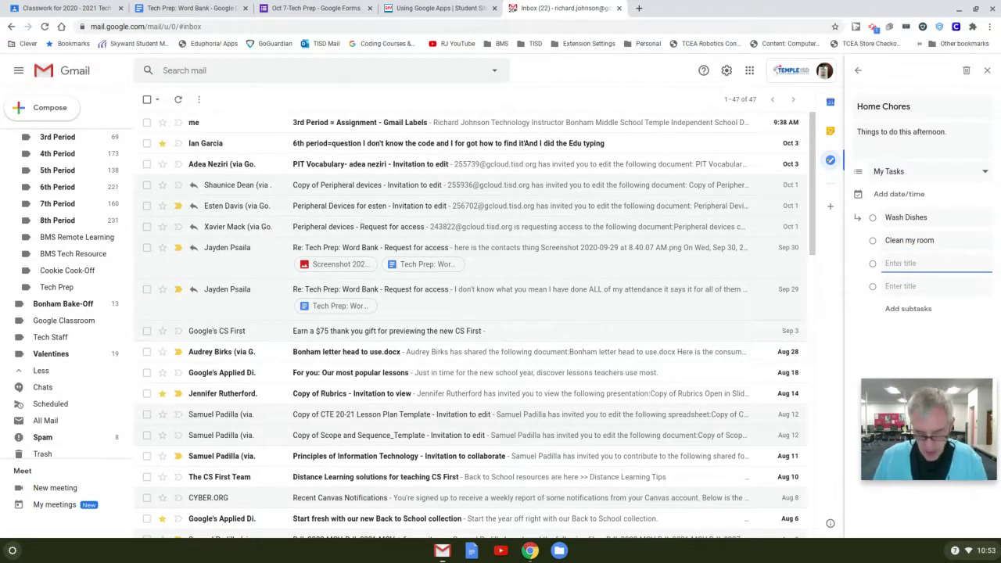
text(Flo)
key(BackSpace)
key(BackSpace)
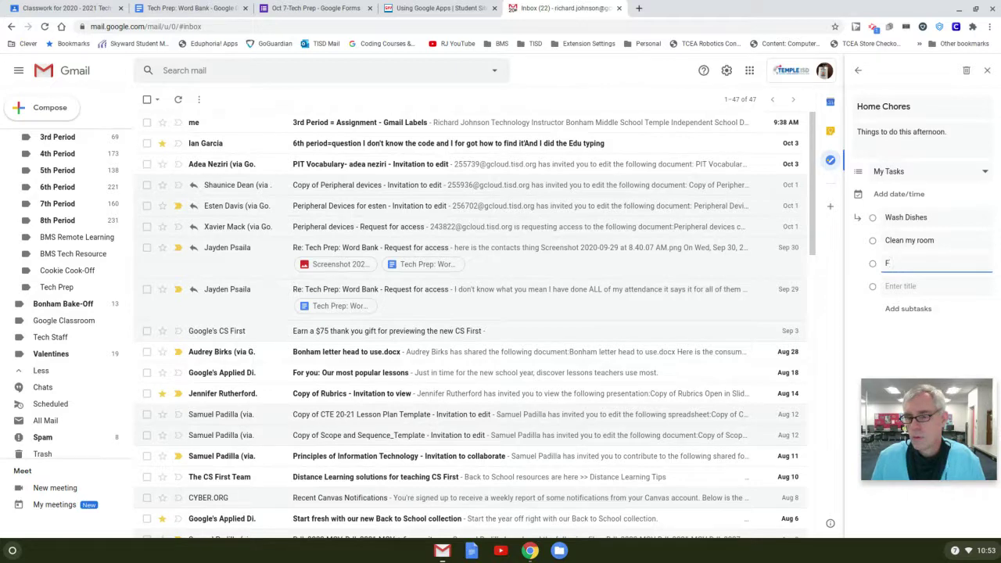
text(lo)
key(BackSpace)
key(BackSpace)
text(old)
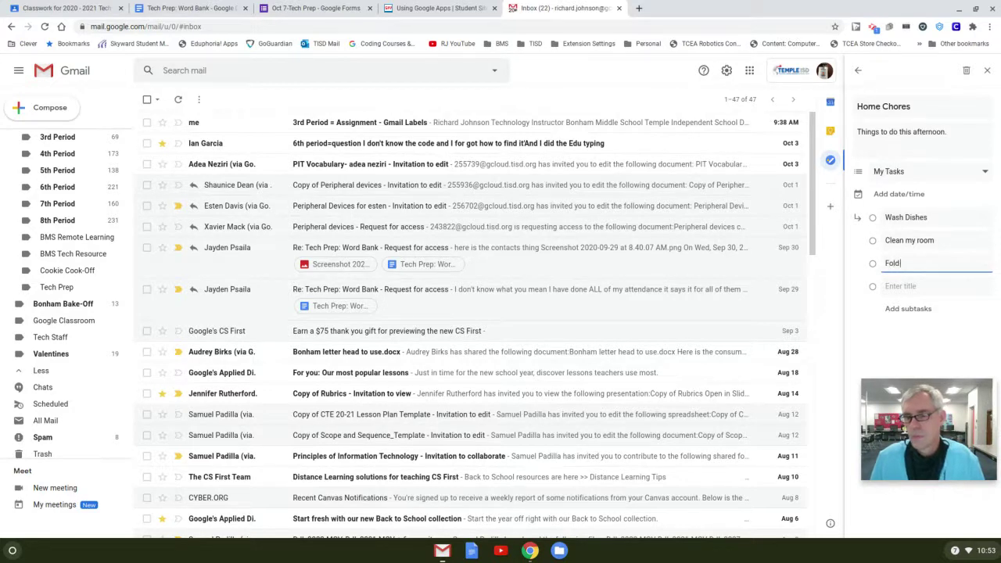
text( Clothes)
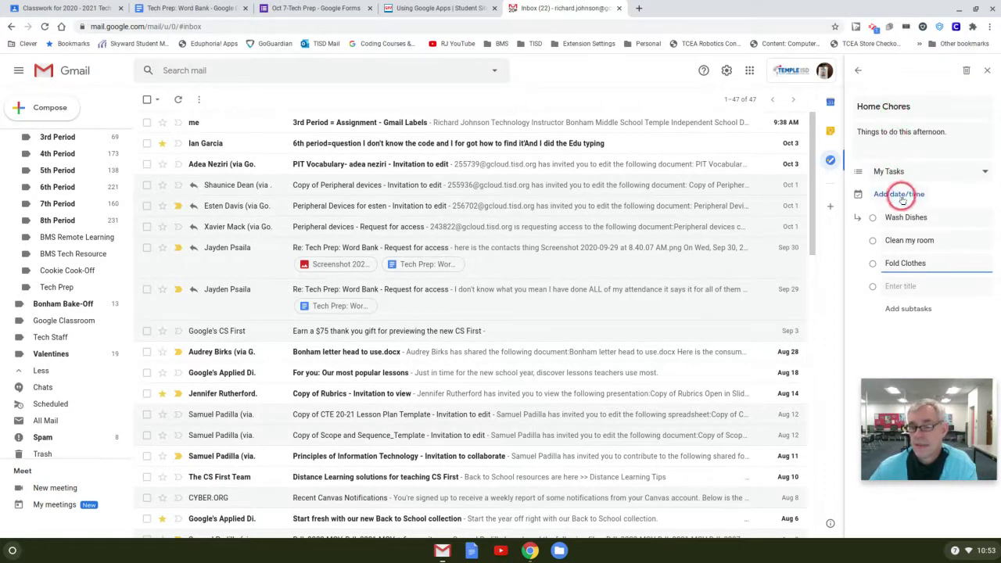
Step: Return to the My Tasks list and view the blank subtask's details before going back to the list
click(857, 70)
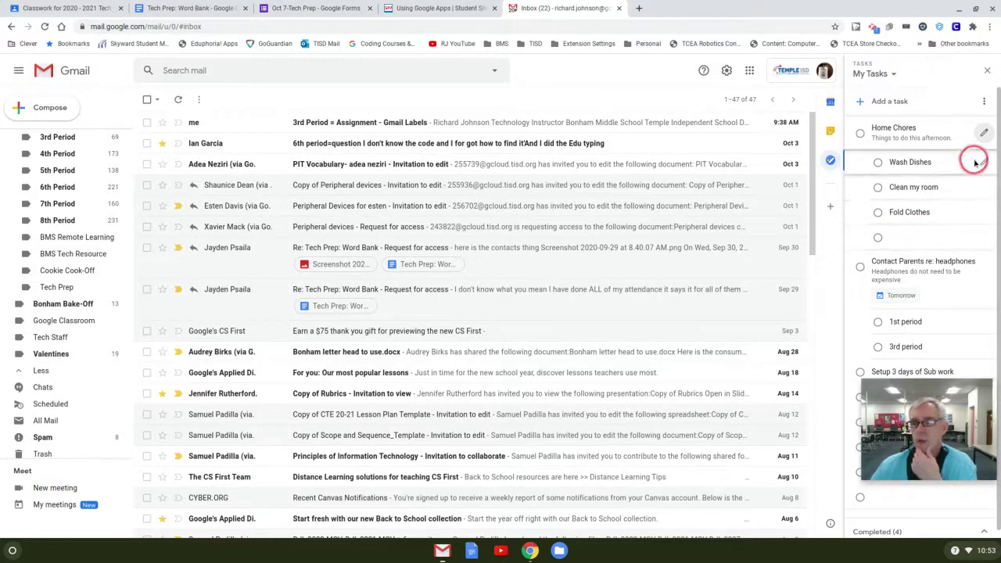
click(987, 231)
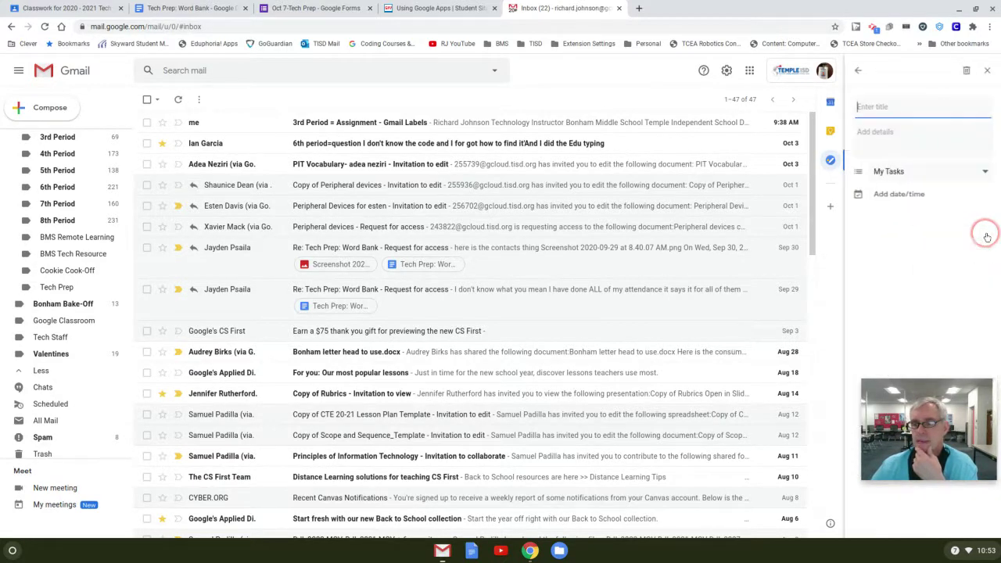
drag(986, 236, 986, 218)
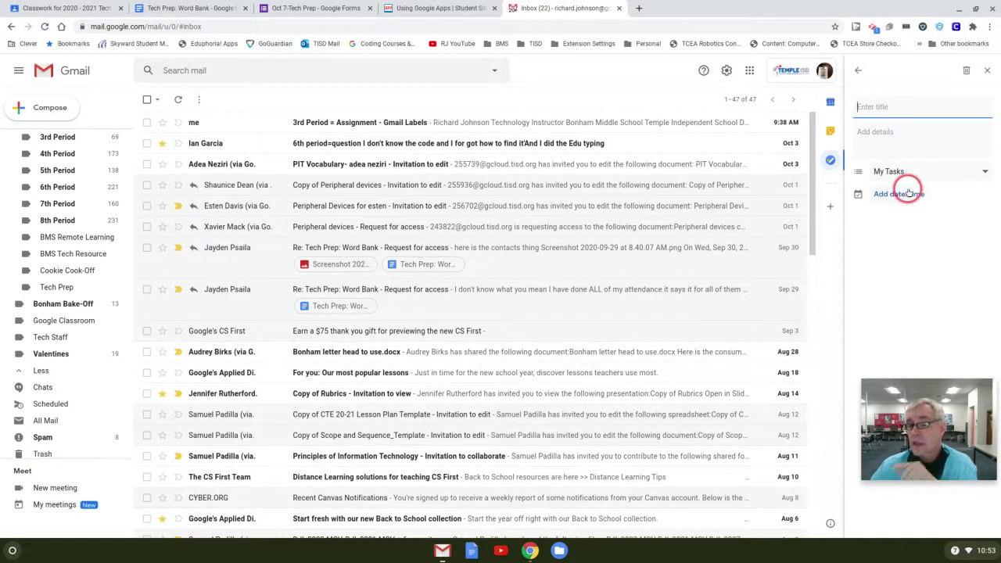
click(859, 73)
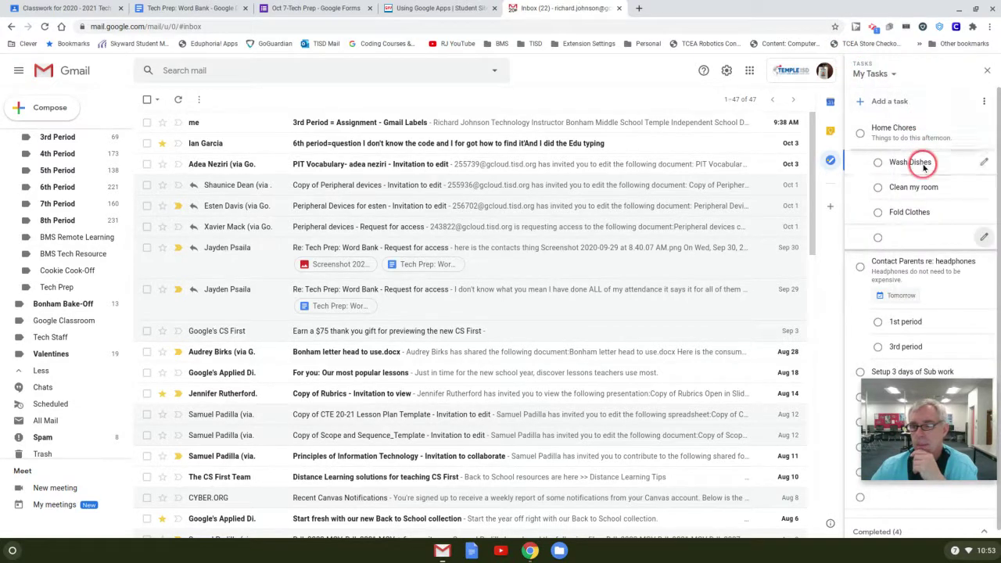
Step: Schedule the Wash Dishes subtask for October 7, 2020 at 4:30 PM and return to the task list
click(984, 163)
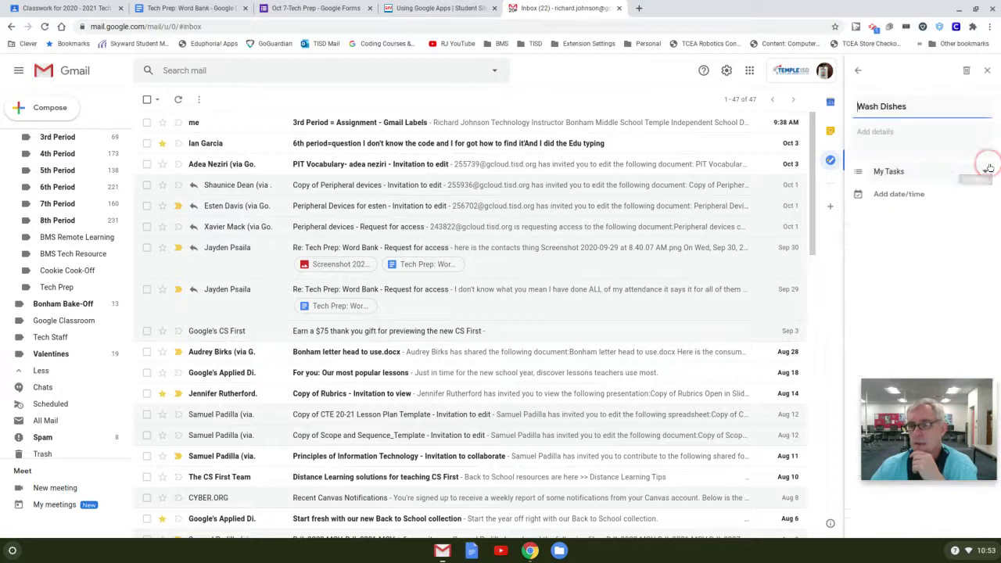
click(899, 194)
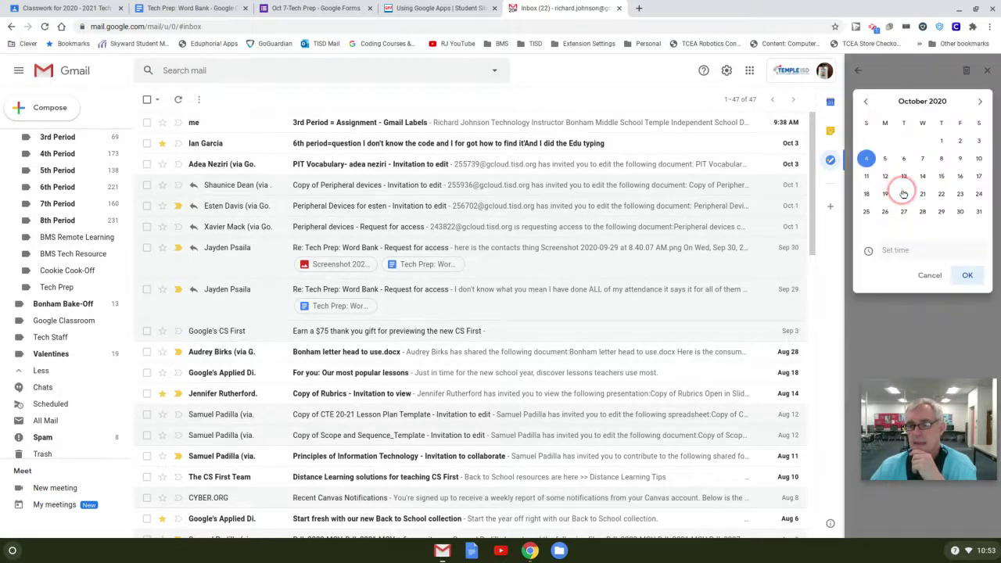
click(924, 158)
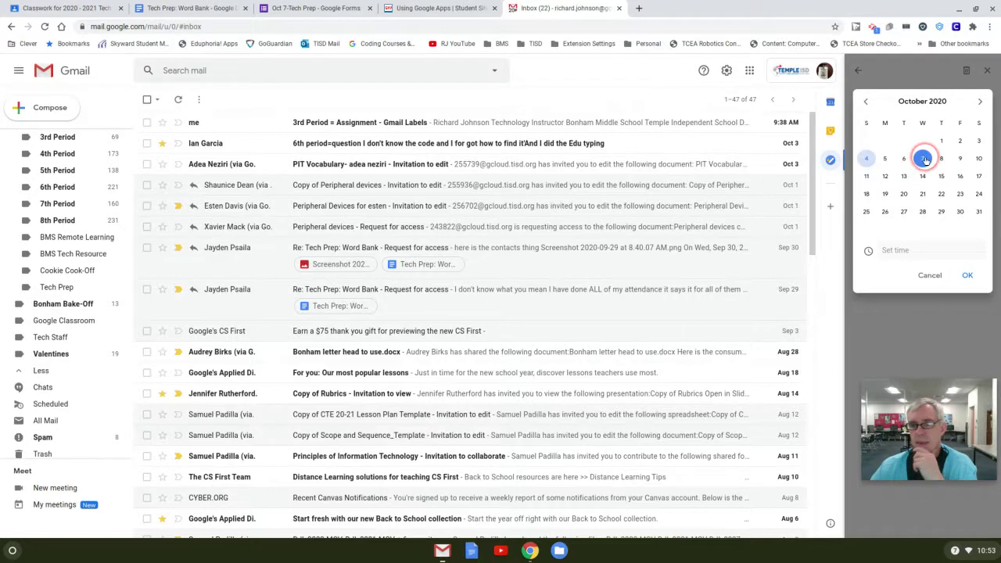
click(933, 252)
scroll(924, 306, down, 2)
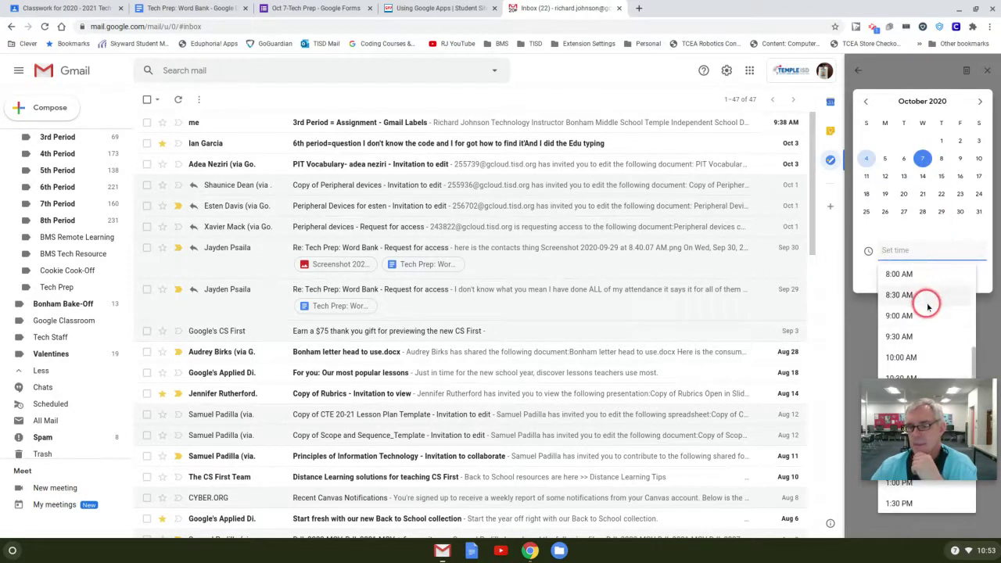
scroll(925, 309, down, 5)
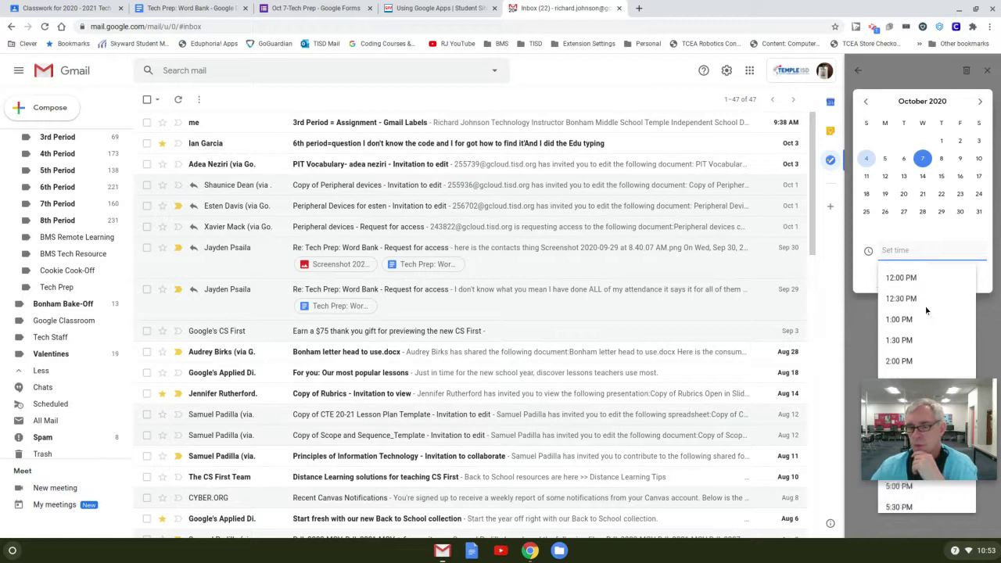
scroll(924, 309, down, 2)
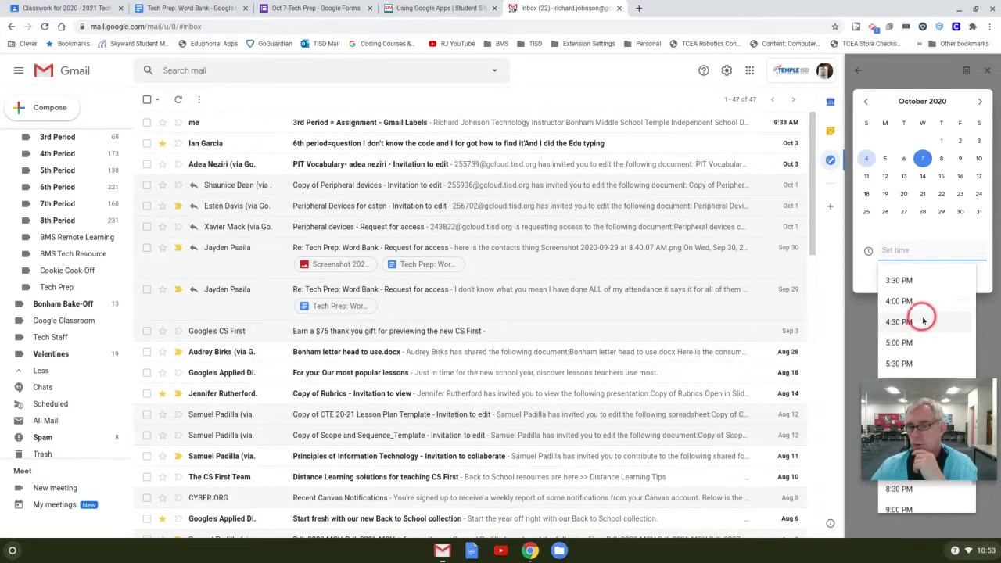
click(918, 322)
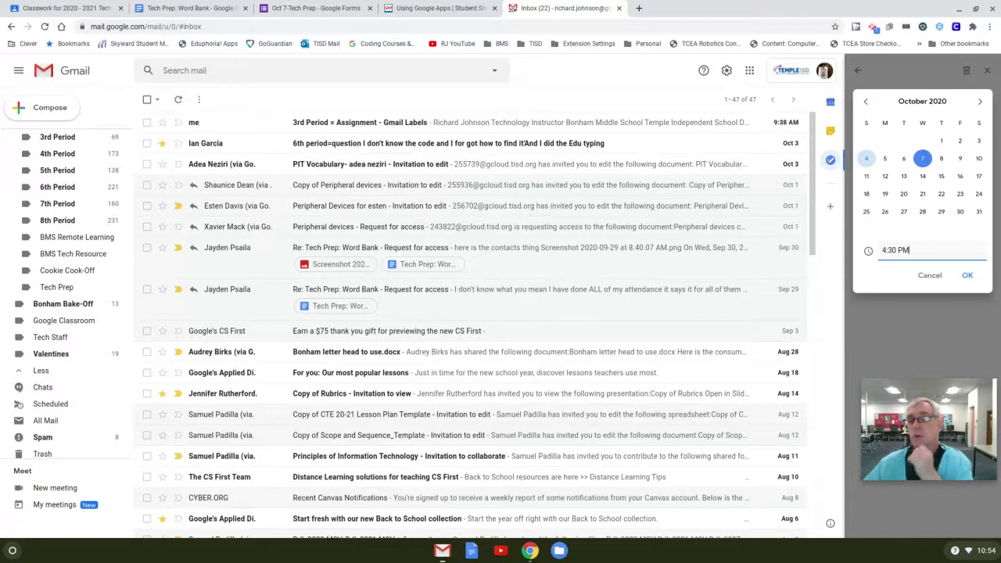
click(967, 276)
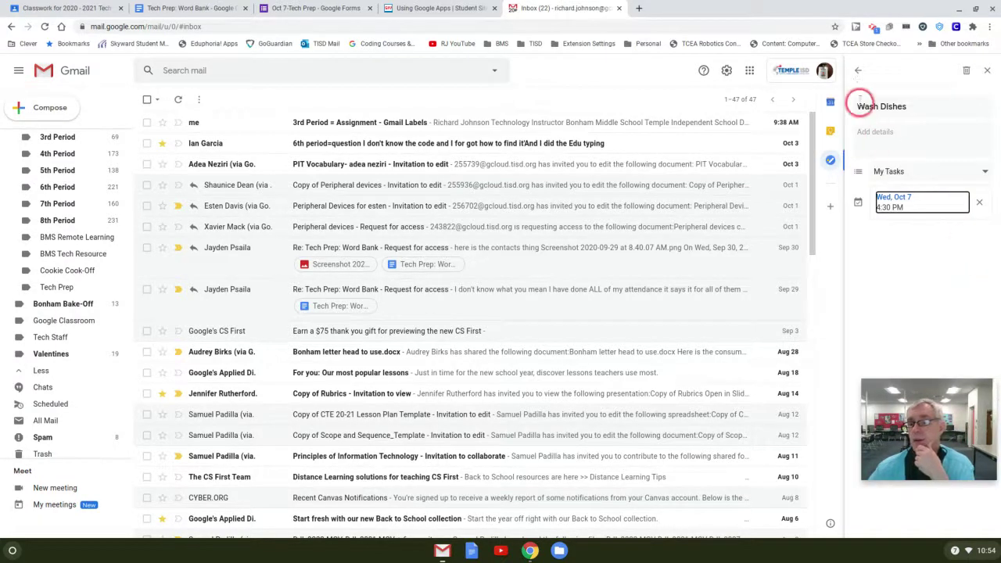
click(857, 71)
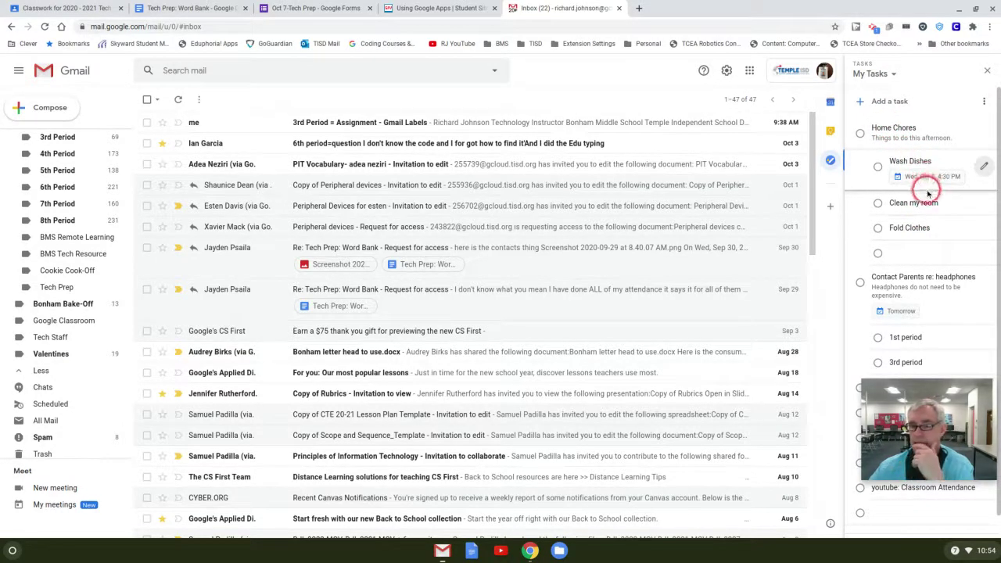
Step: Schedule the Clean my room subtask for October 7, 2020 at 6:30 PM and return to the task list
click(929, 202)
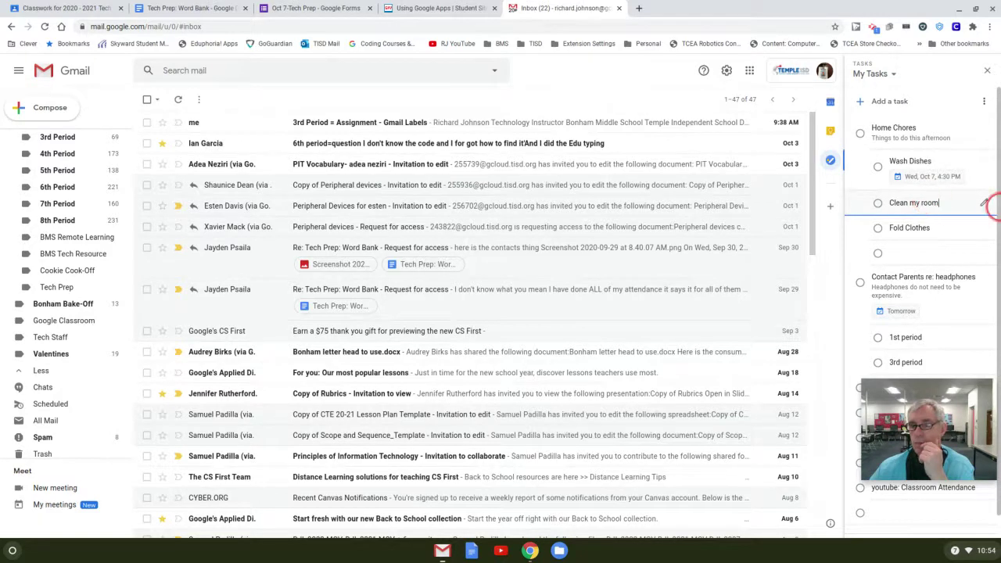
click(983, 203)
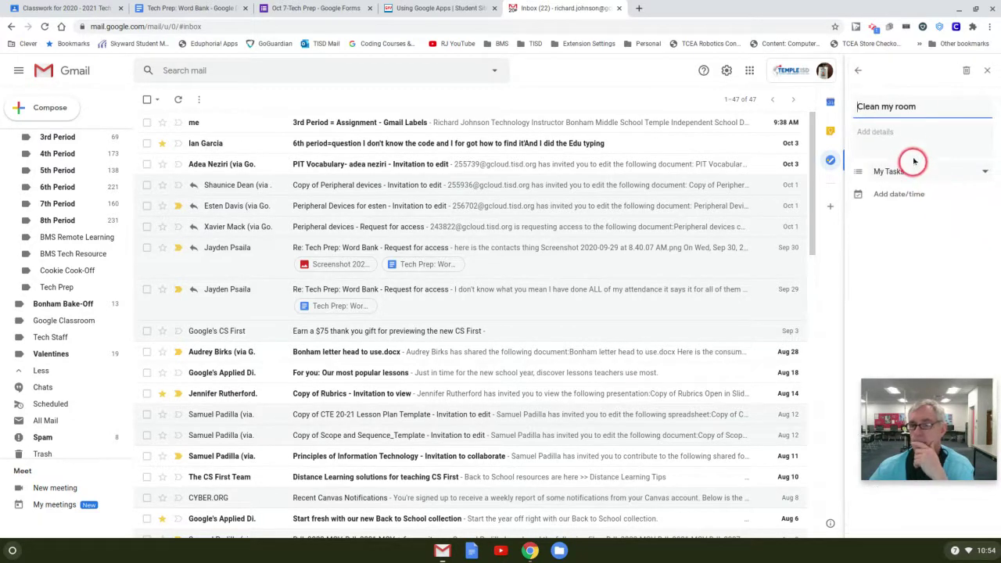
click(897, 194)
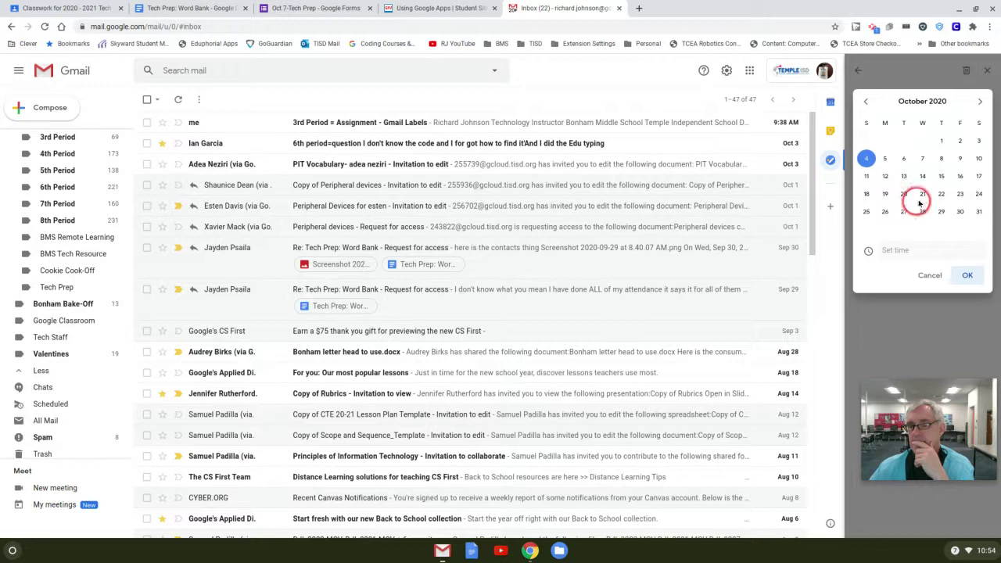
click(922, 160)
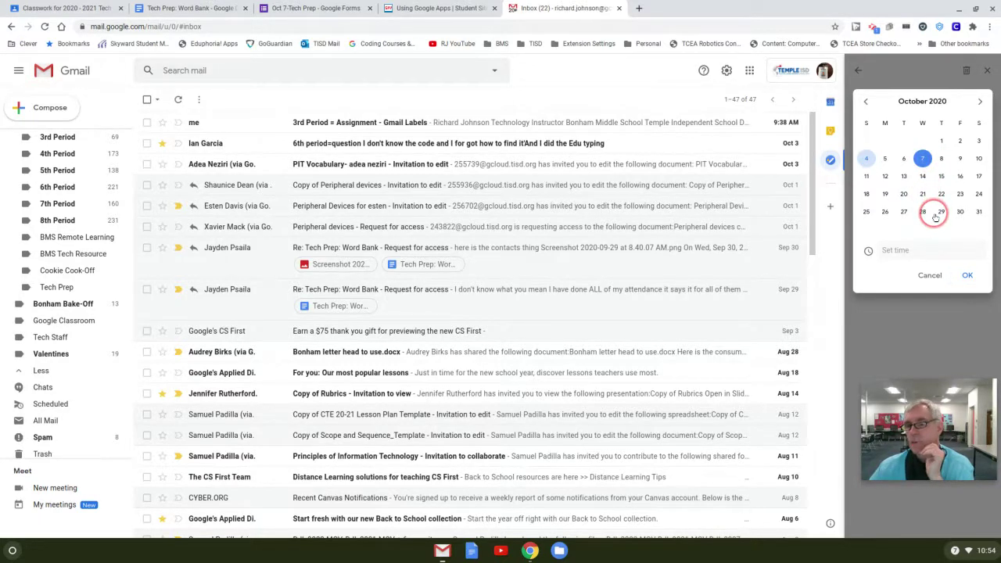
click(914, 249)
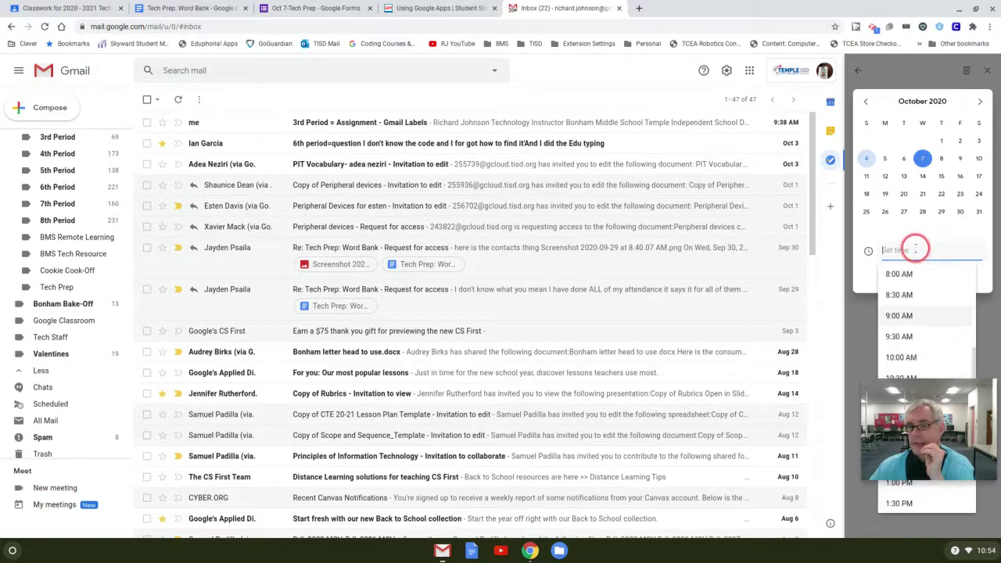
scroll(925, 291, down, 2)
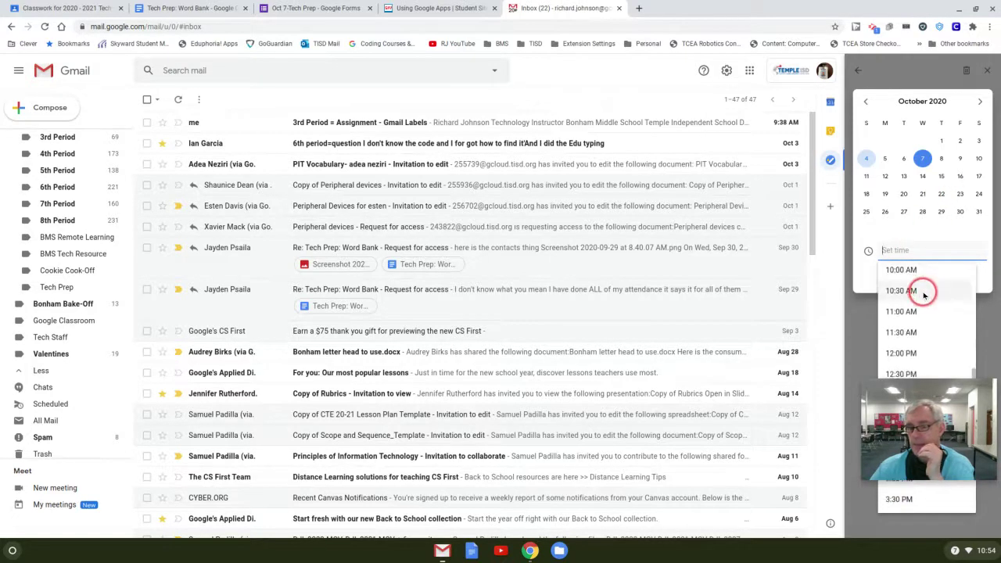
scroll(923, 294, down, 8)
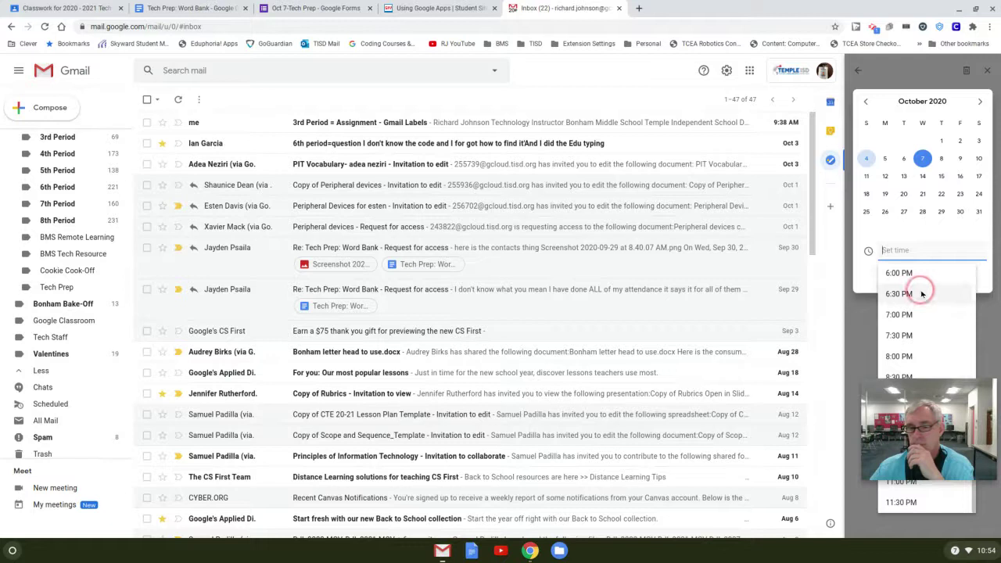
click(913, 292)
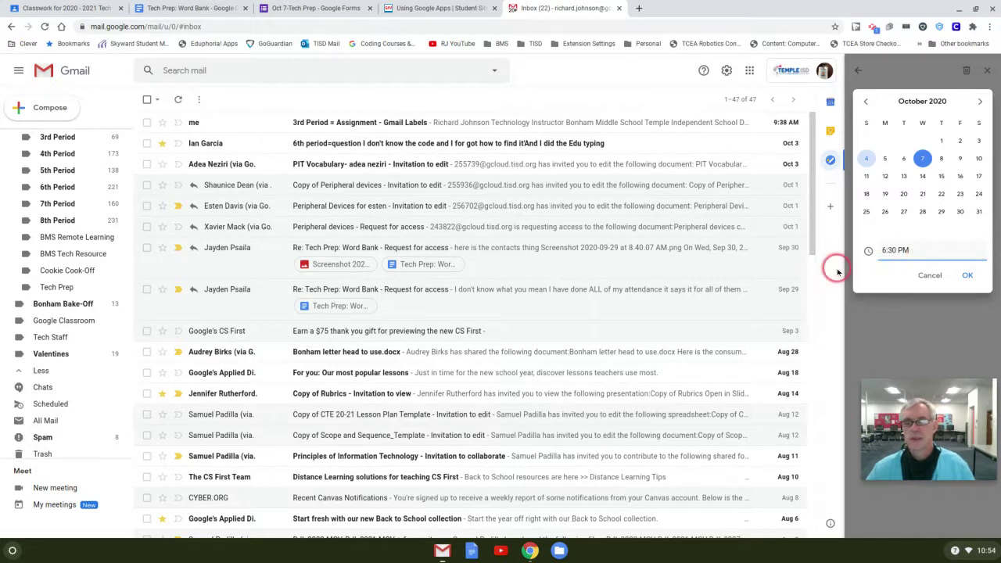
click(963, 272)
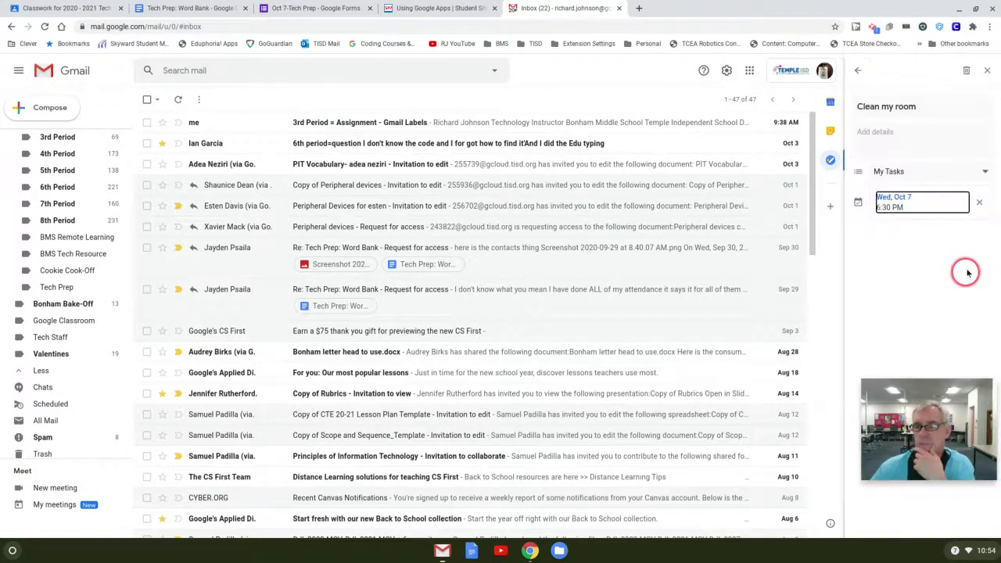
click(856, 71)
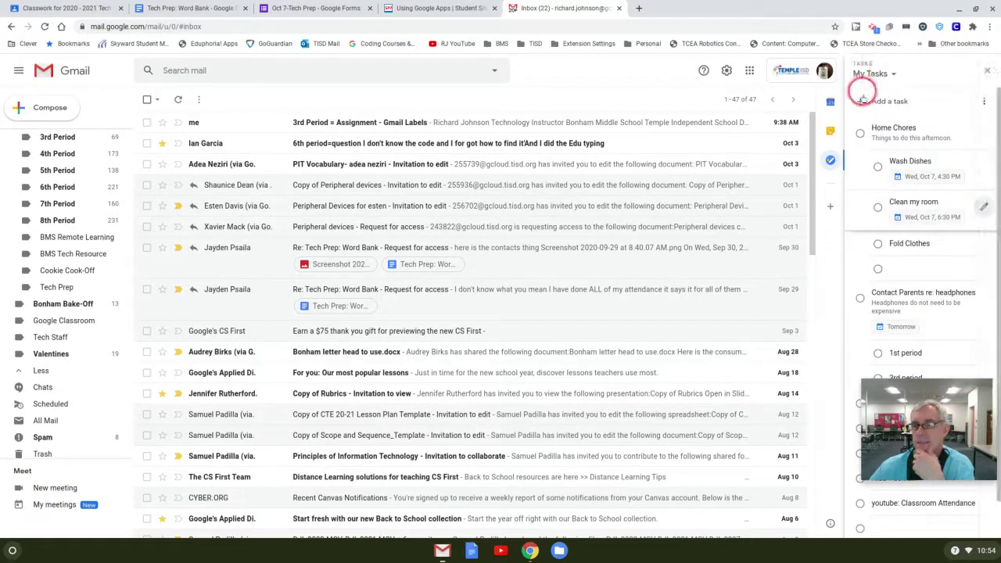
Step: Delete the blank subtask below Fold Clothes
click(932, 270)
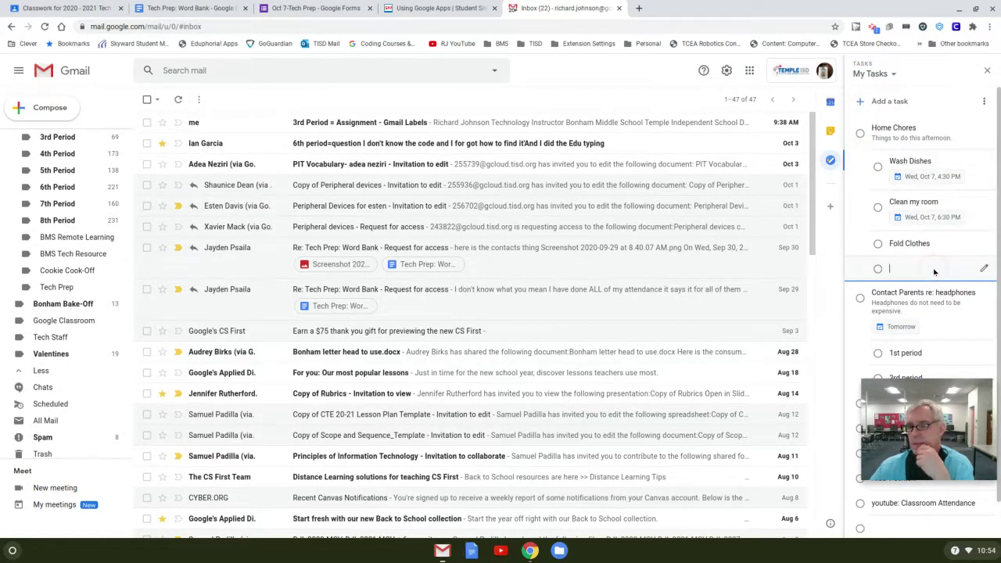
click(985, 269)
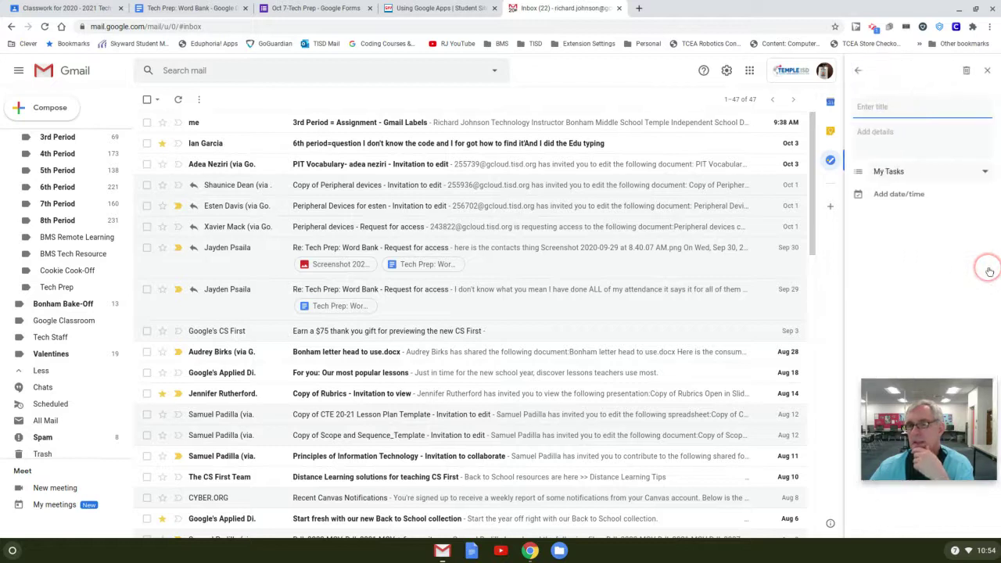
click(966, 70)
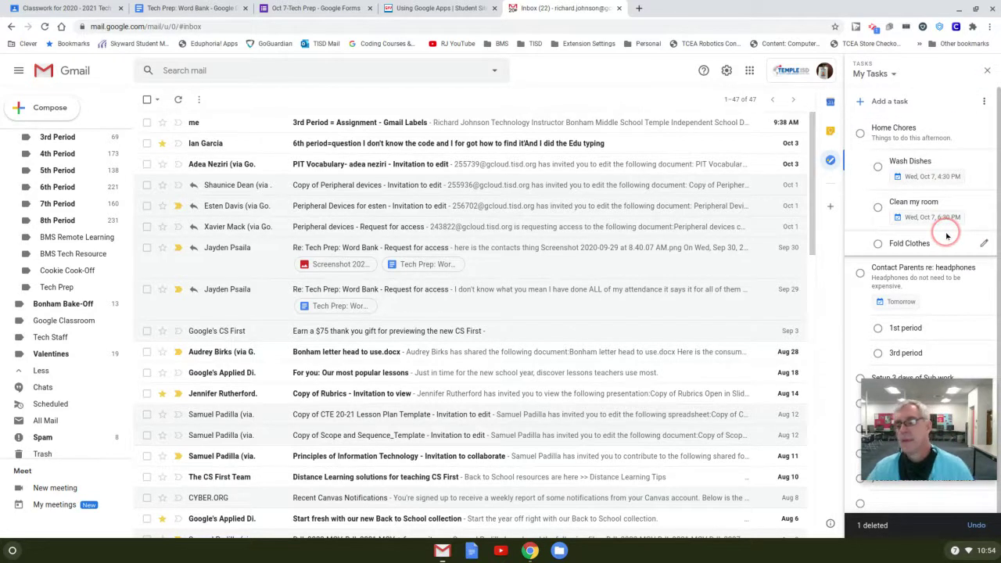
drag(935, 214, 919, 177)
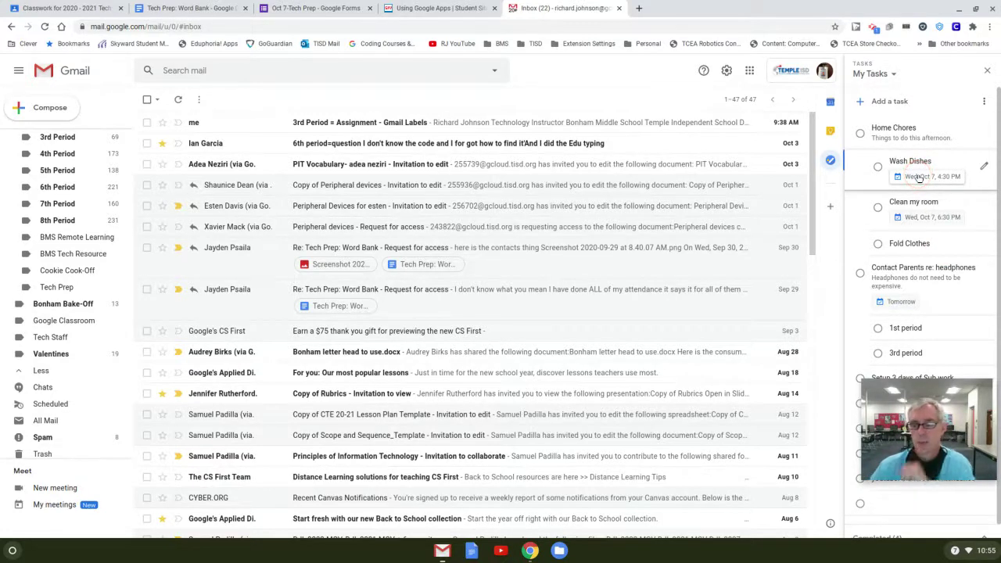
drag(920, 196, 920, 203)
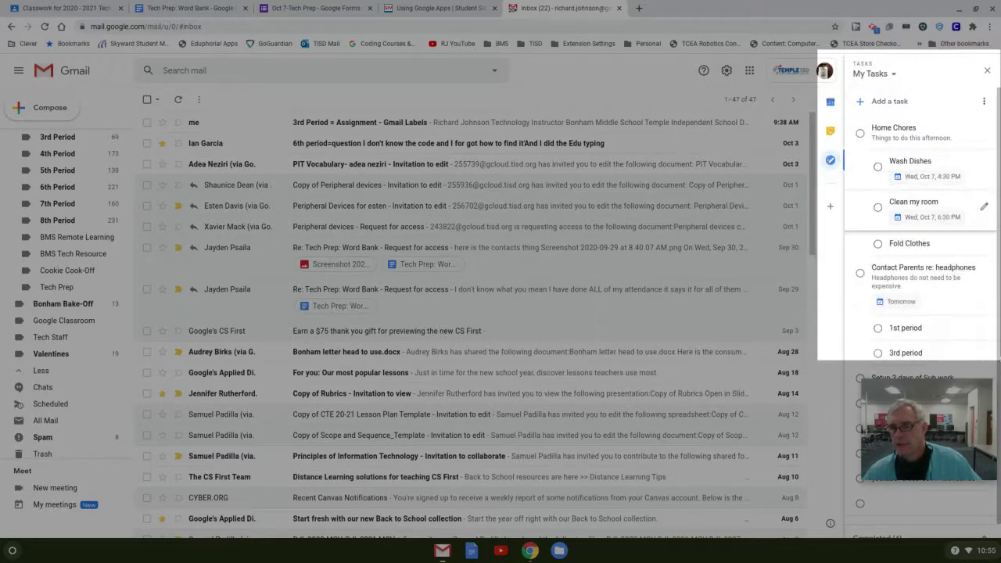
Step: Capture a partial screenshot of the Tasks panel showing Home Chores and its subtasks, and copy it to the clipboard
drag(997, 377, 999, 379)
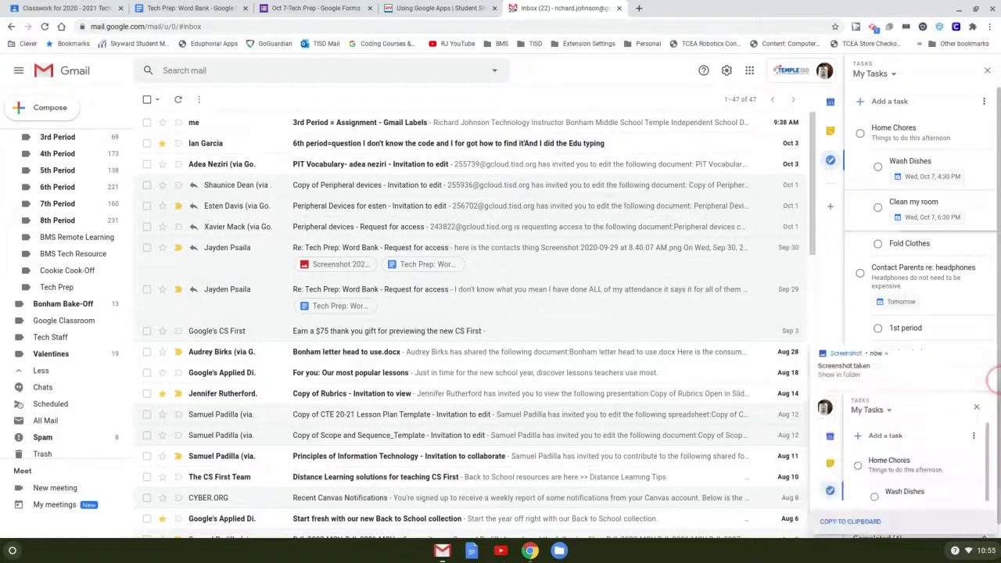
click(838, 534)
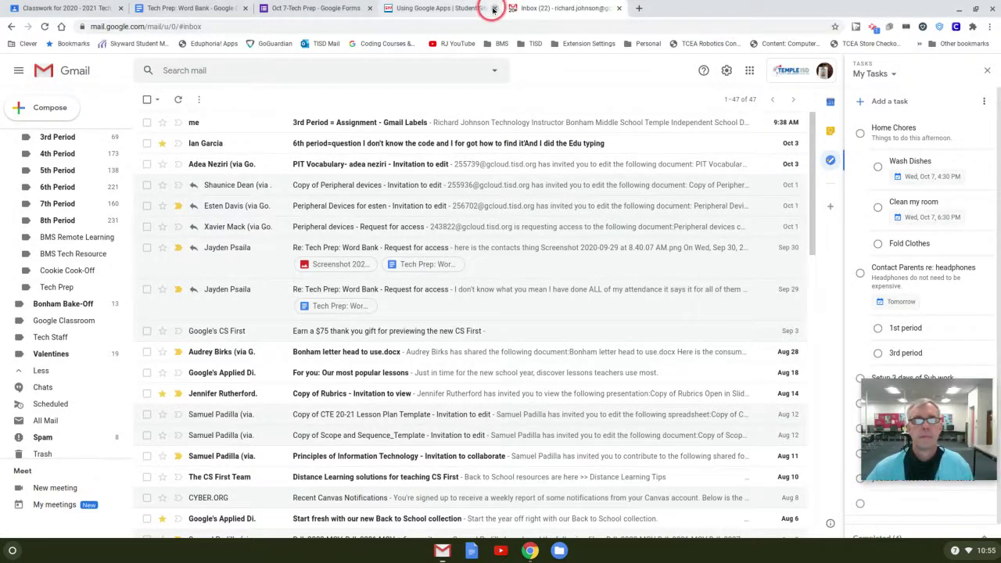
Step: Compose a new email in the expanded window, addressed to the teacher, with the subject "1st Period - Assignment = Google Tasks"
click(48, 107)
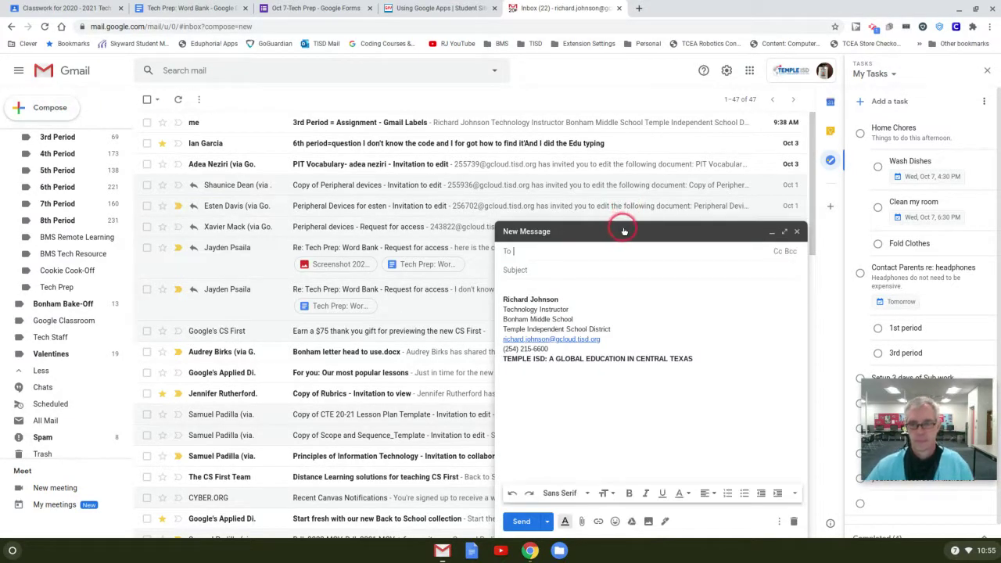
click(785, 231)
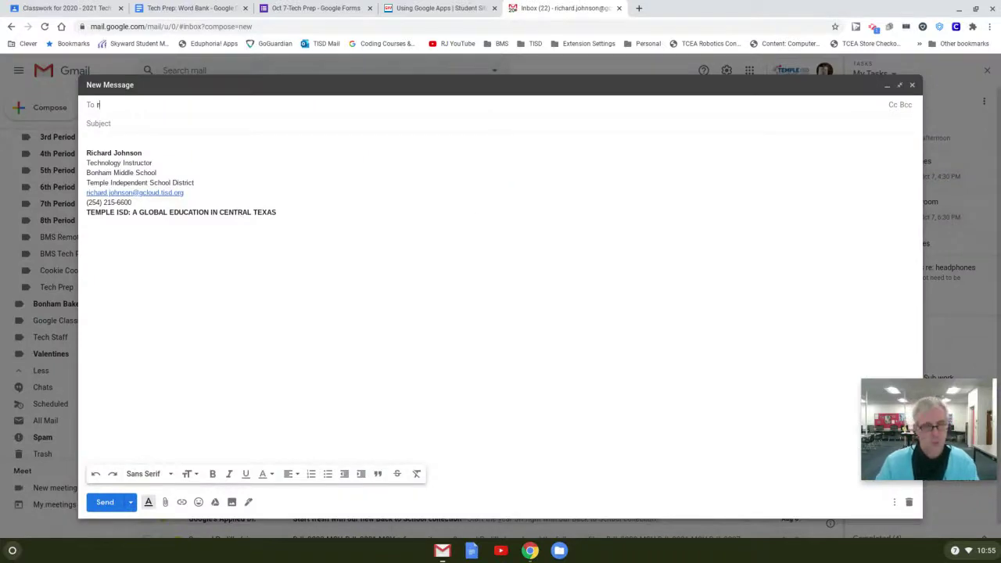
text(rich)
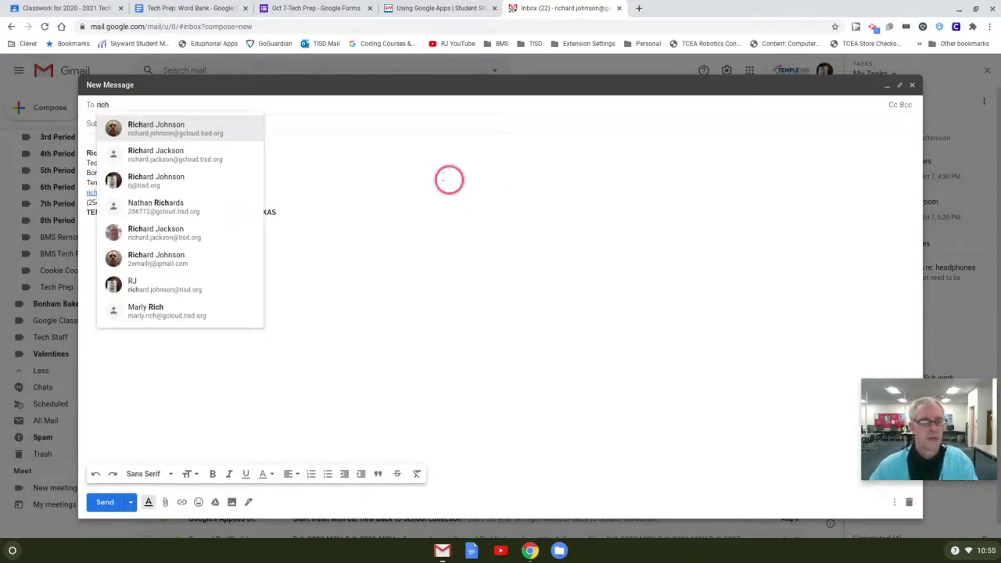
click(179, 131)
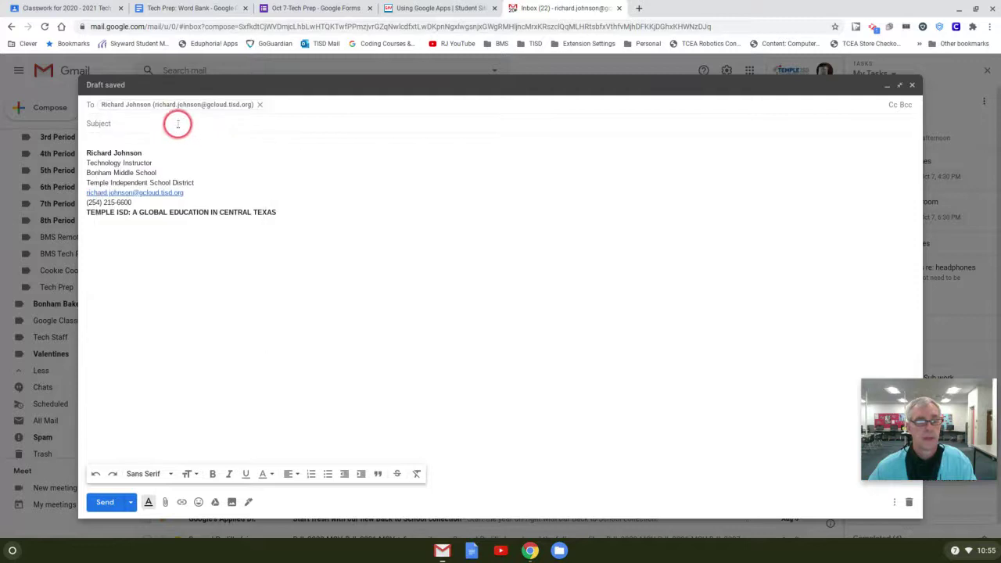
click(178, 123)
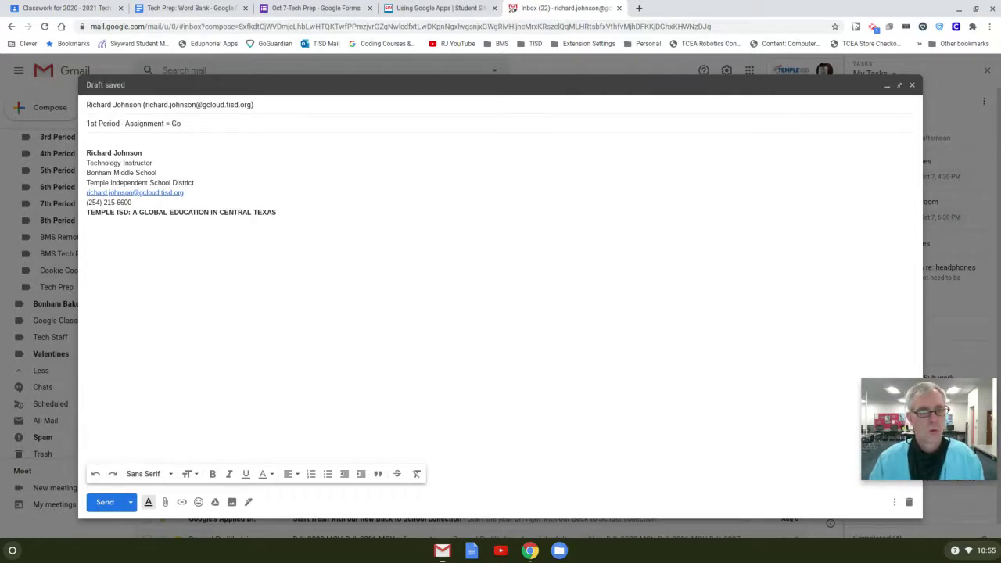
text(Tasks)
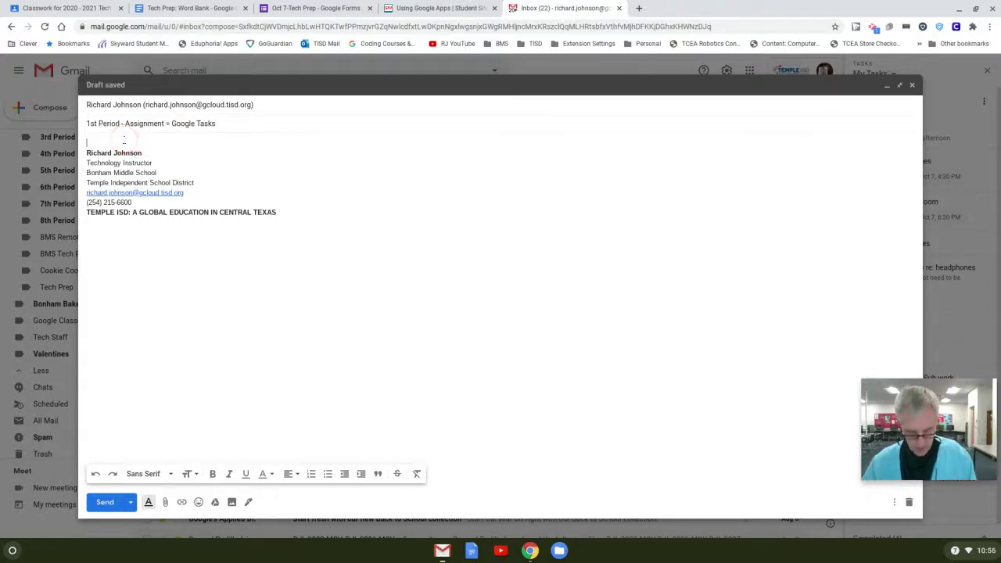
Step: Paste the Tasks screenshot into the message body above the signature and send the email
key(ctrl+v)
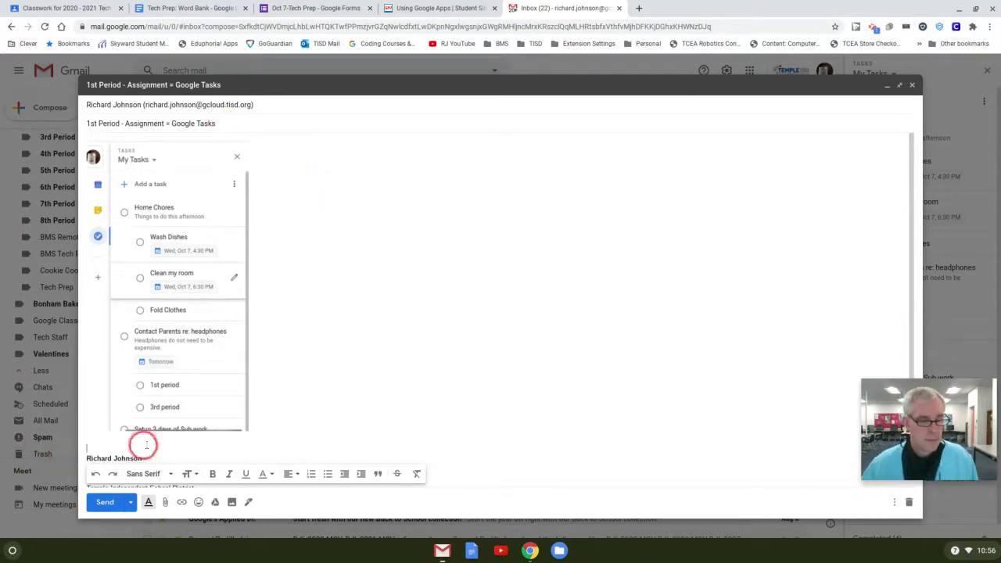
scroll(341, 410, down, 1)
scroll(341, 409, down, 2)
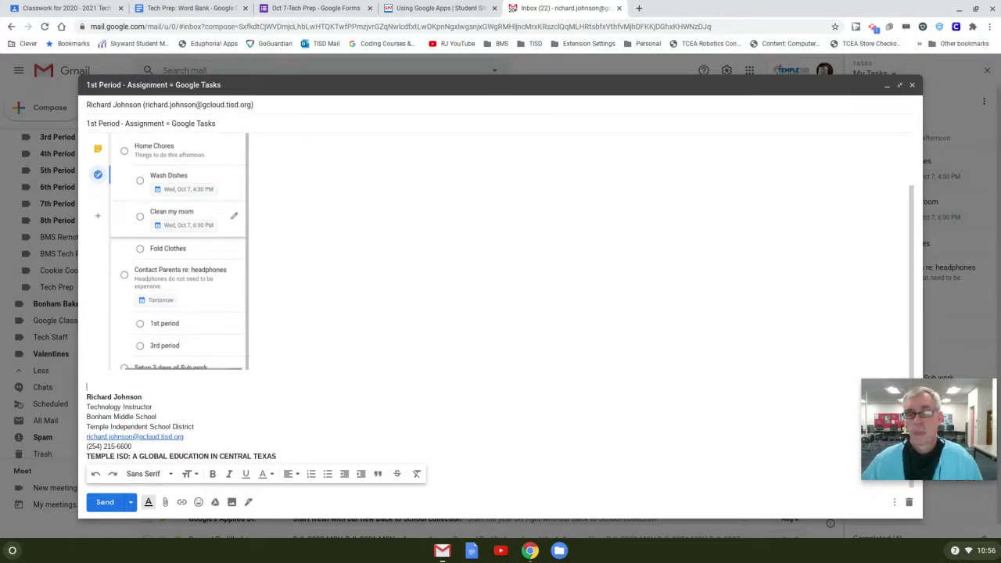
click(104, 502)
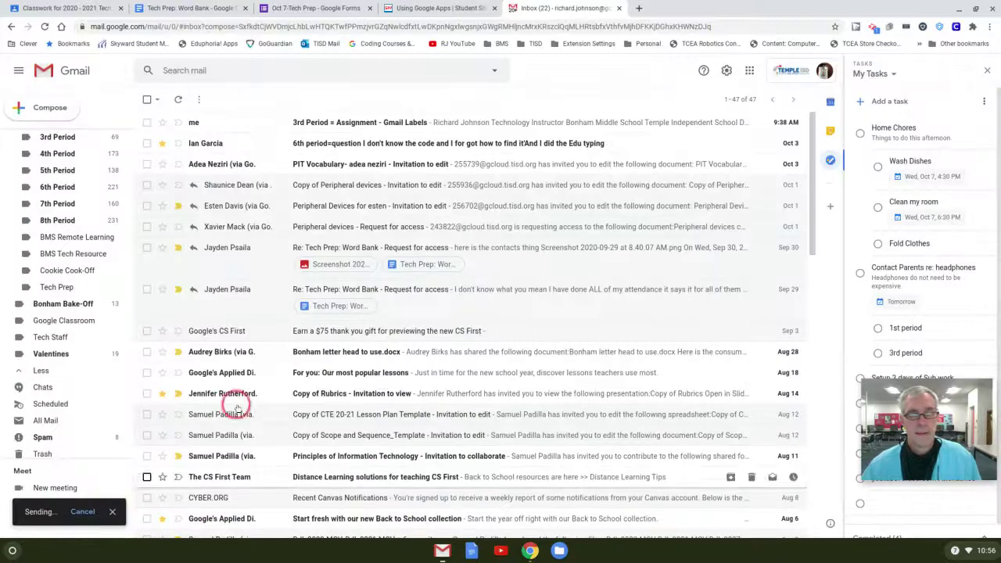
Step: Close the Tasks panel, examine the signature section and the save option in the general mail settings, and return to the inbox
click(988, 72)
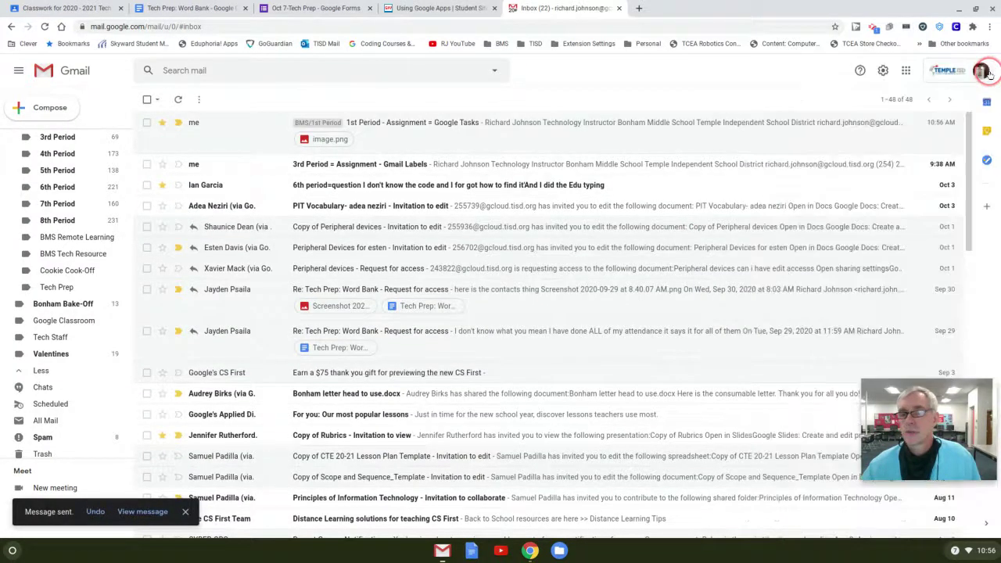
click(883, 71)
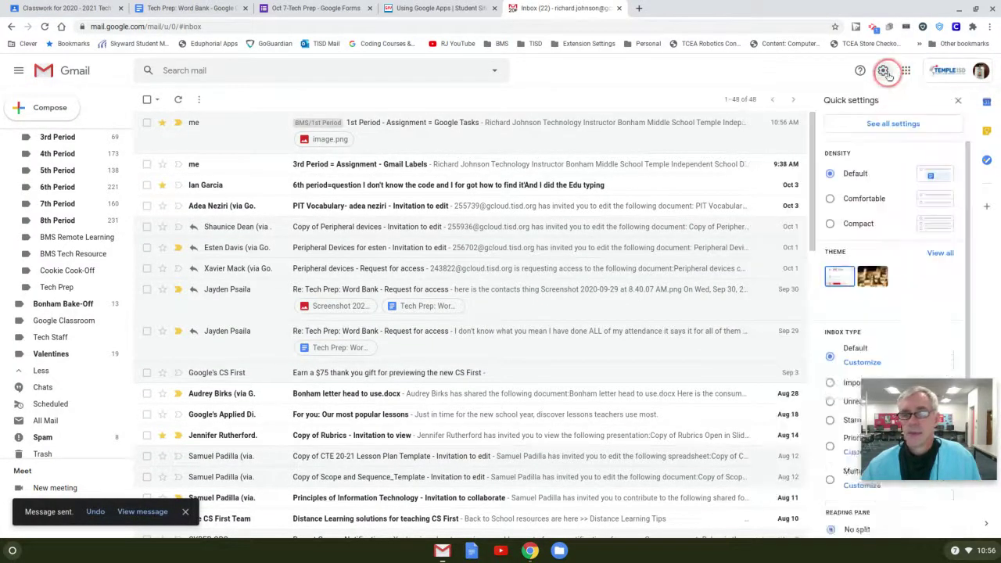
click(881, 122)
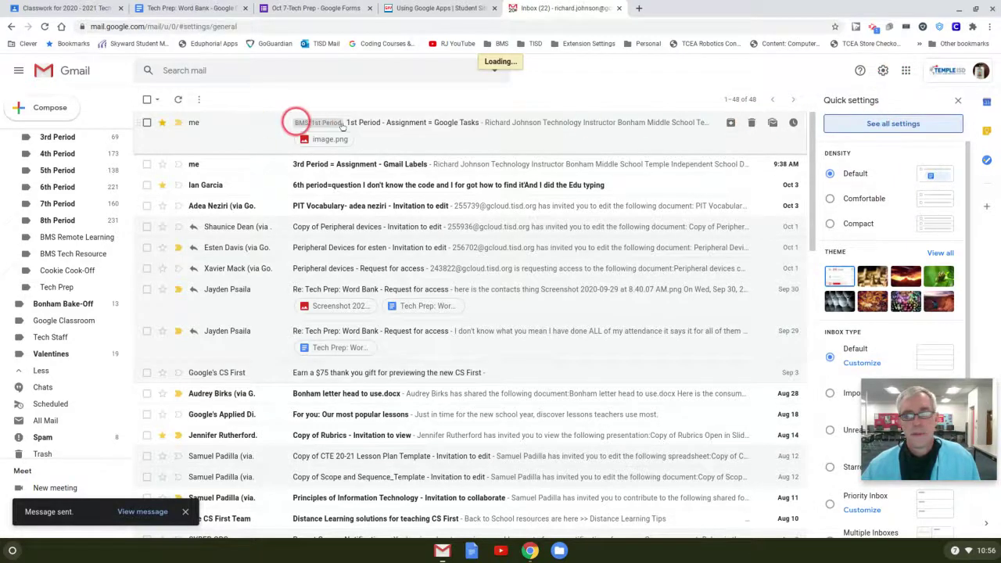
scroll(234, 268, down, 2)
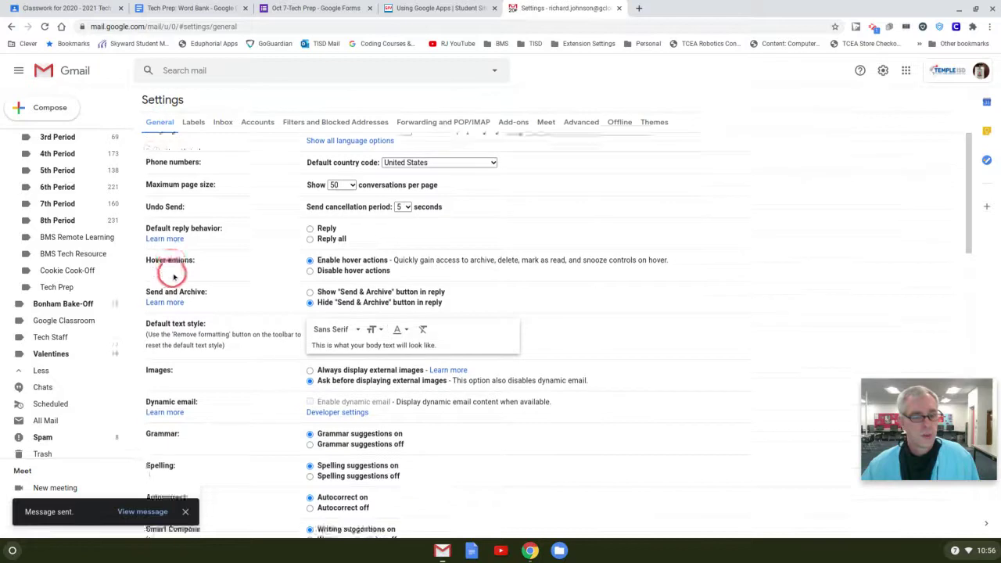
scroll(175, 289, down, 10)
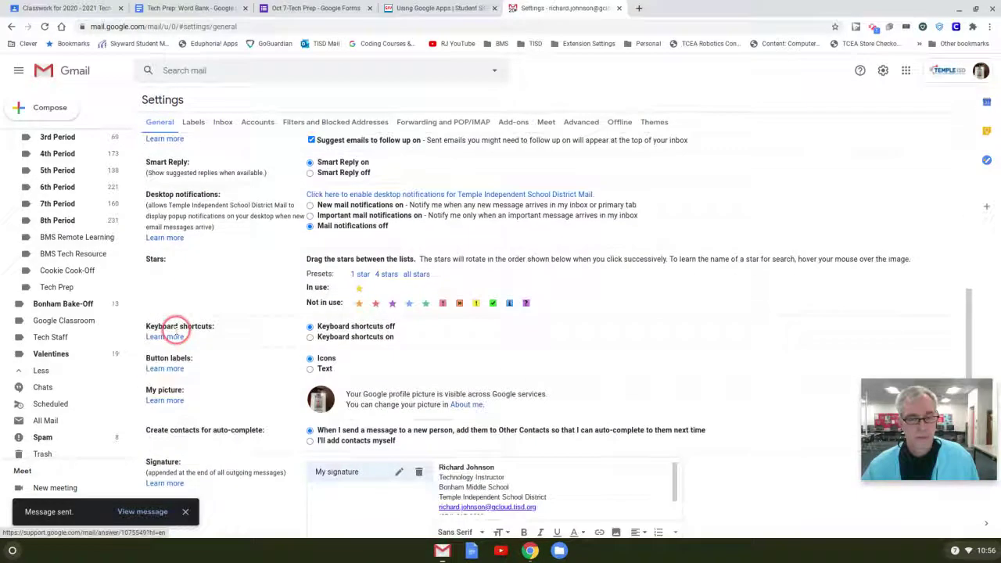
scroll(174, 333, down, 1)
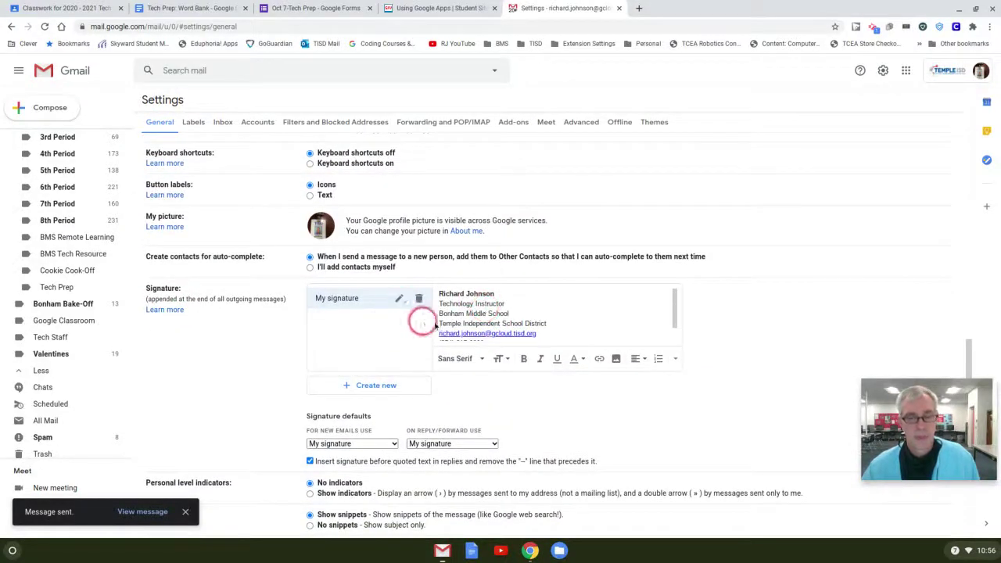
scroll(504, 325, down, 1)
scroll(487, 429, down, 2)
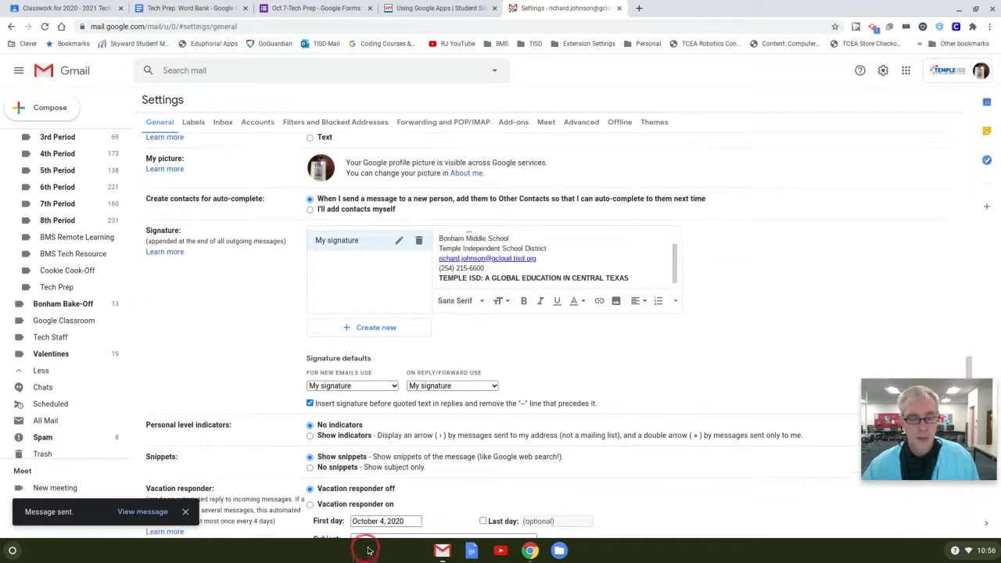
scroll(429, 520, down, 5)
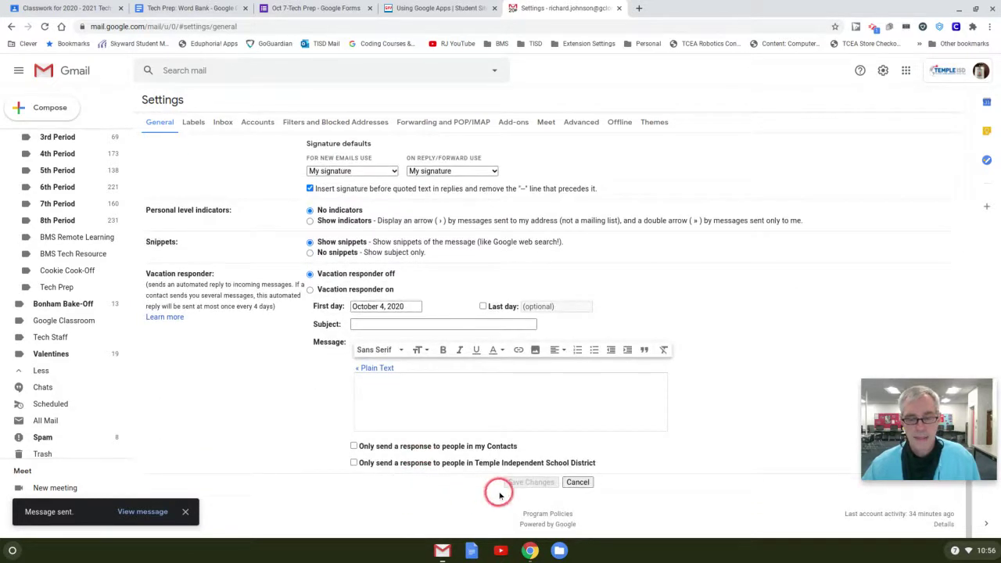
click(72, 64)
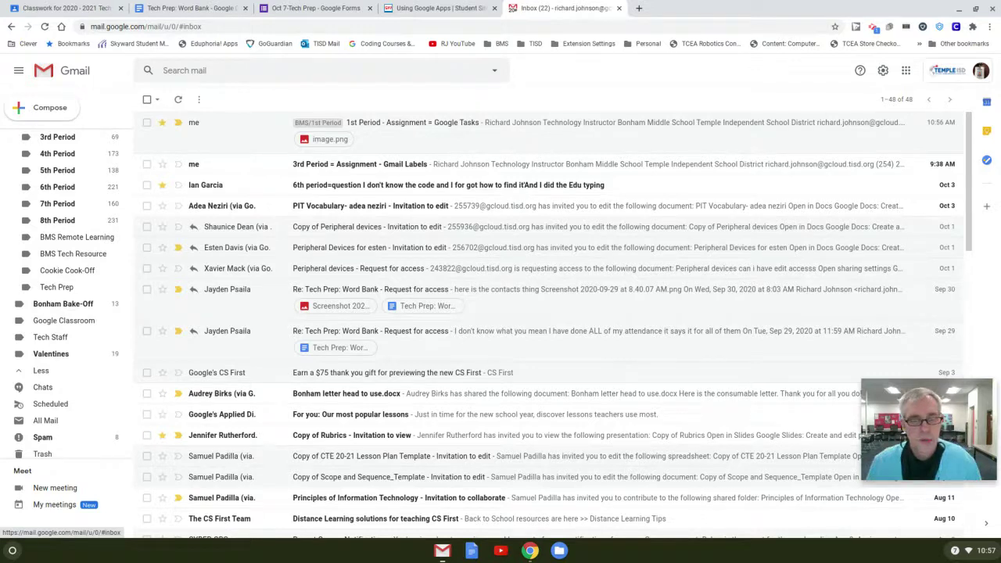
click(796, 18)
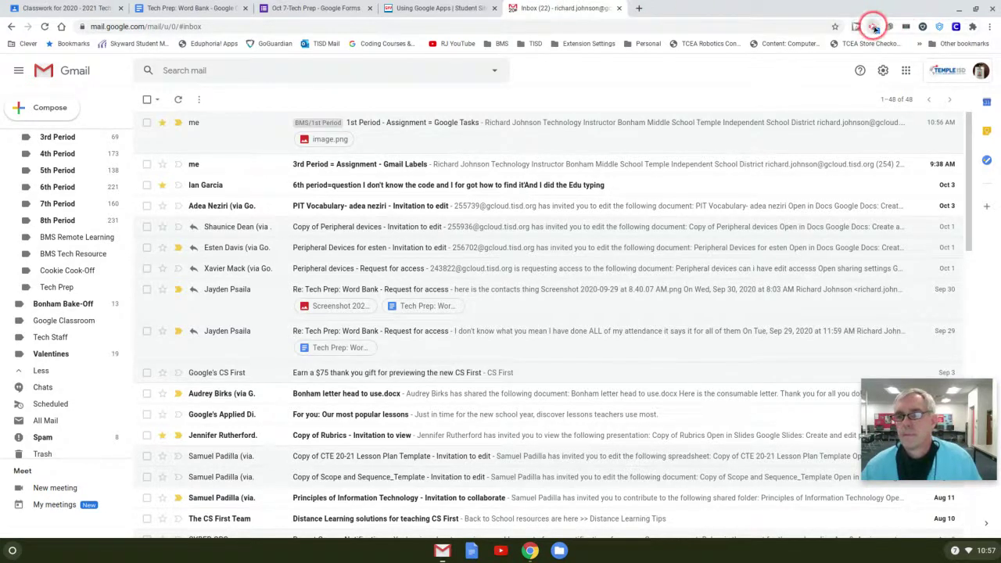
click(873, 28)
click(854, 149)
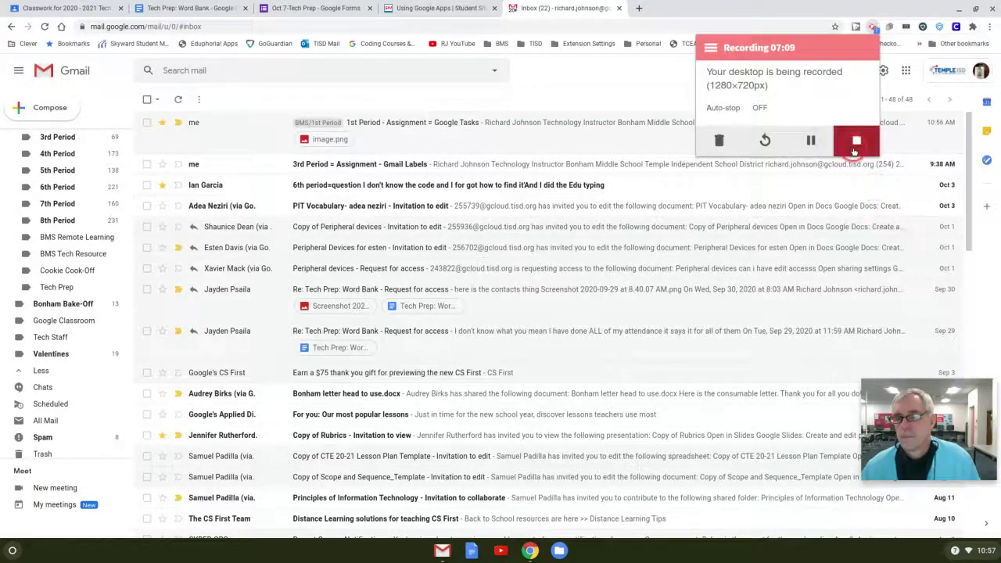